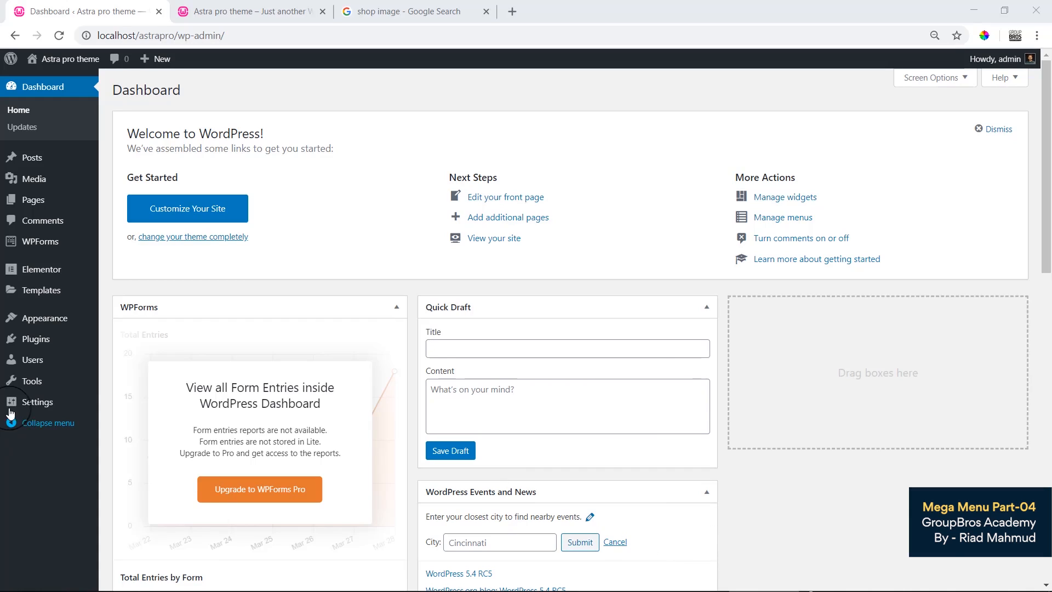
# Create a new Elementor template of type Section named "Mega Menu" from the saved templates.
pyautogui.moveTo(71, 329)
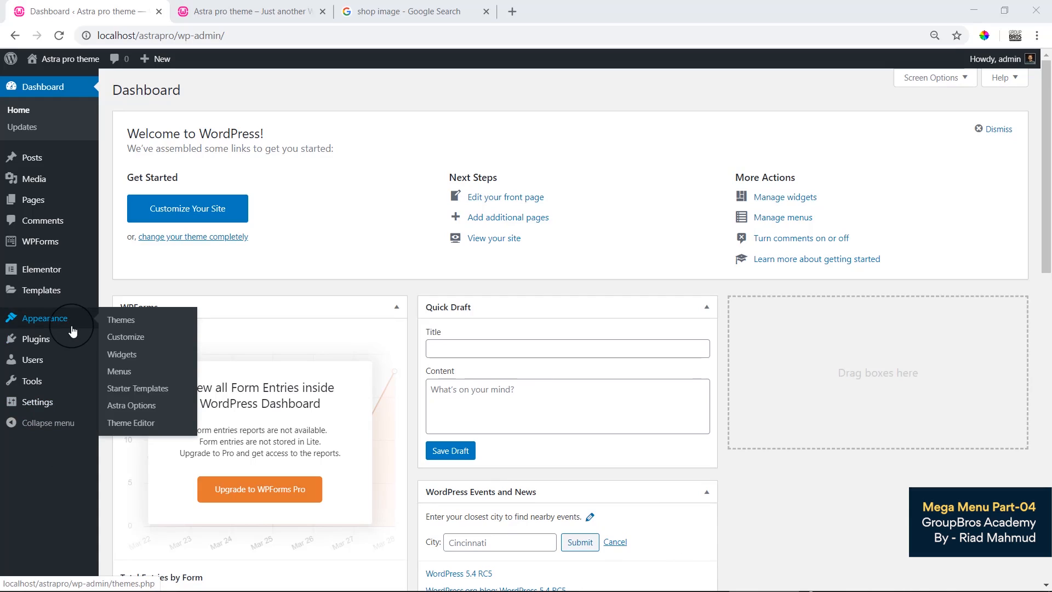
pyautogui.moveTo(59, 282)
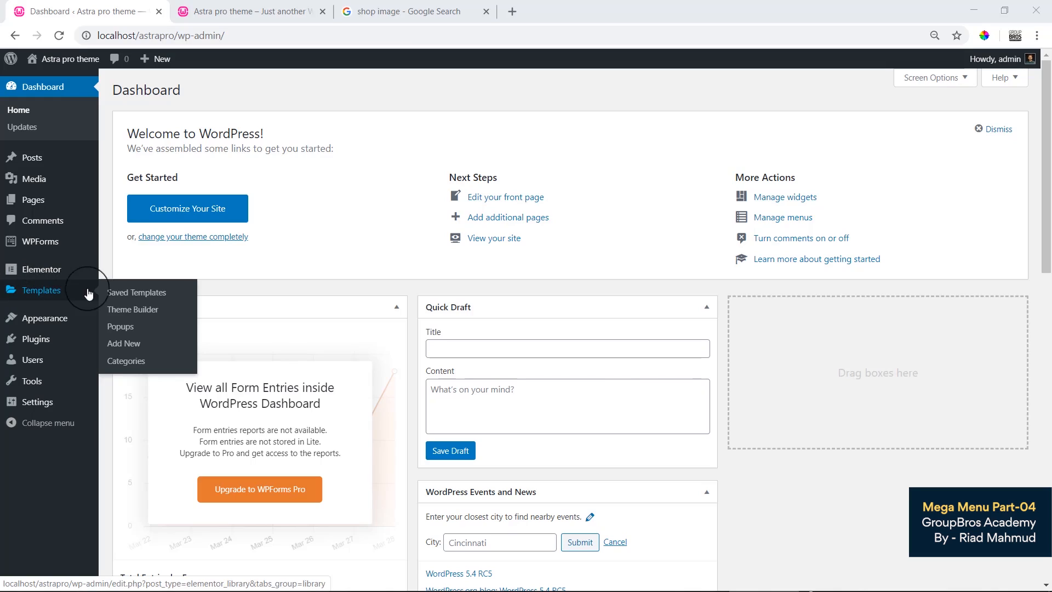
pyautogui.click(150, 297)
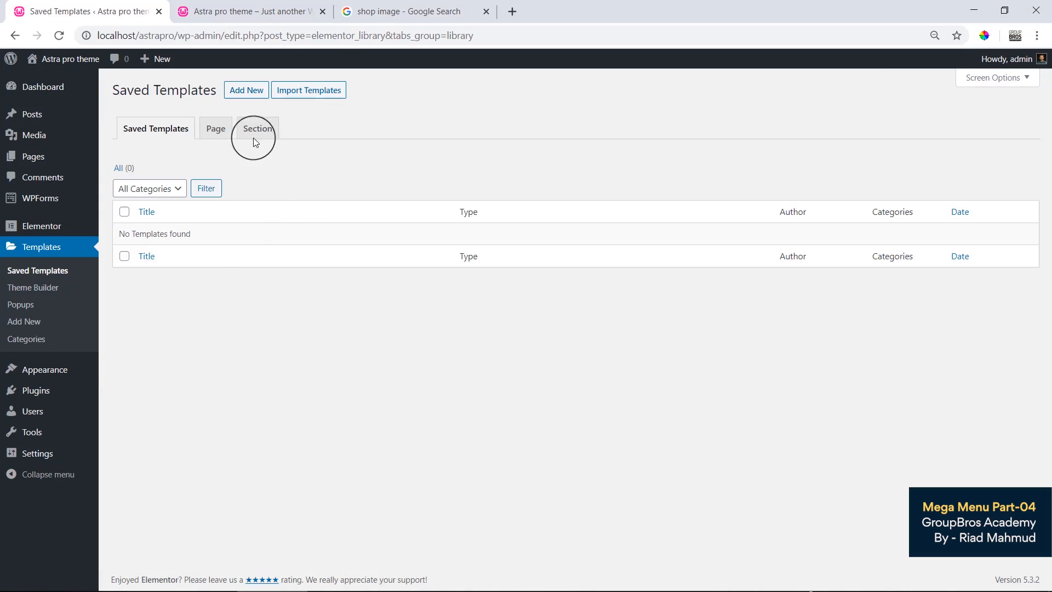
pyautogui.click(247, 93)
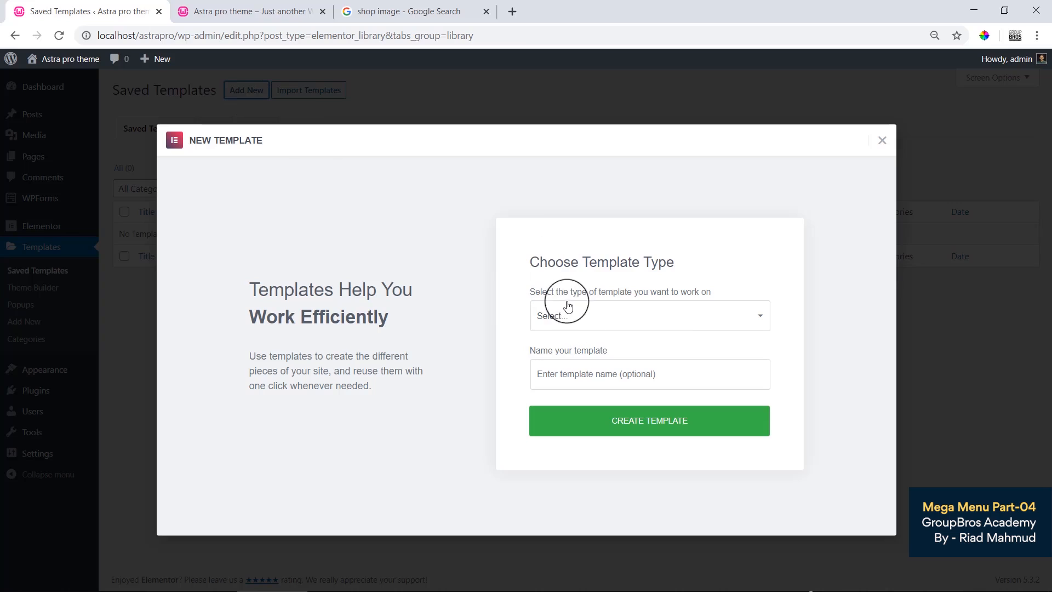
pyautogui.click(570, 320)
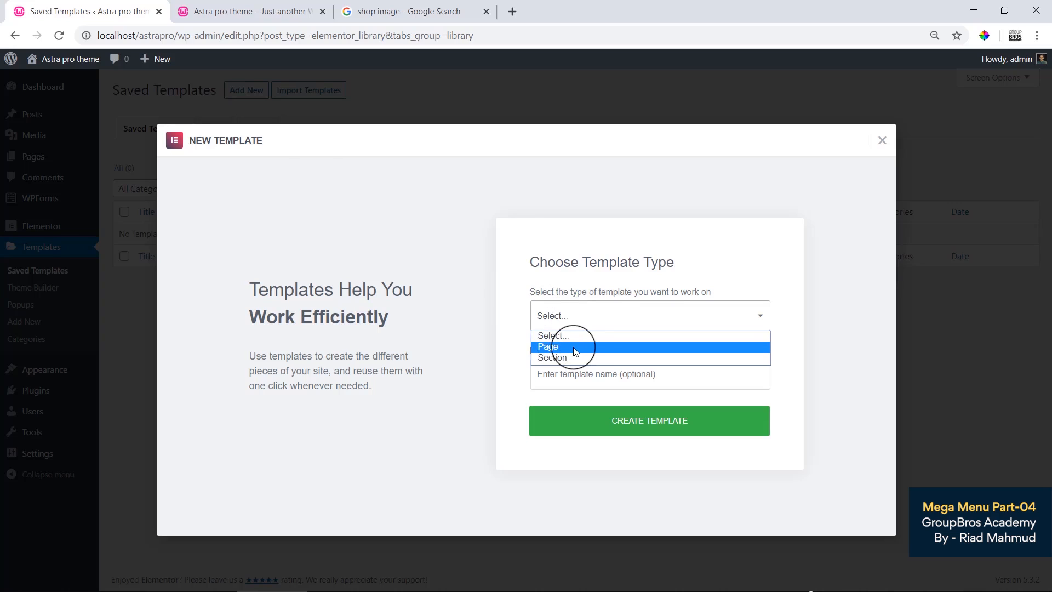
pyautogui.click(526, 351)
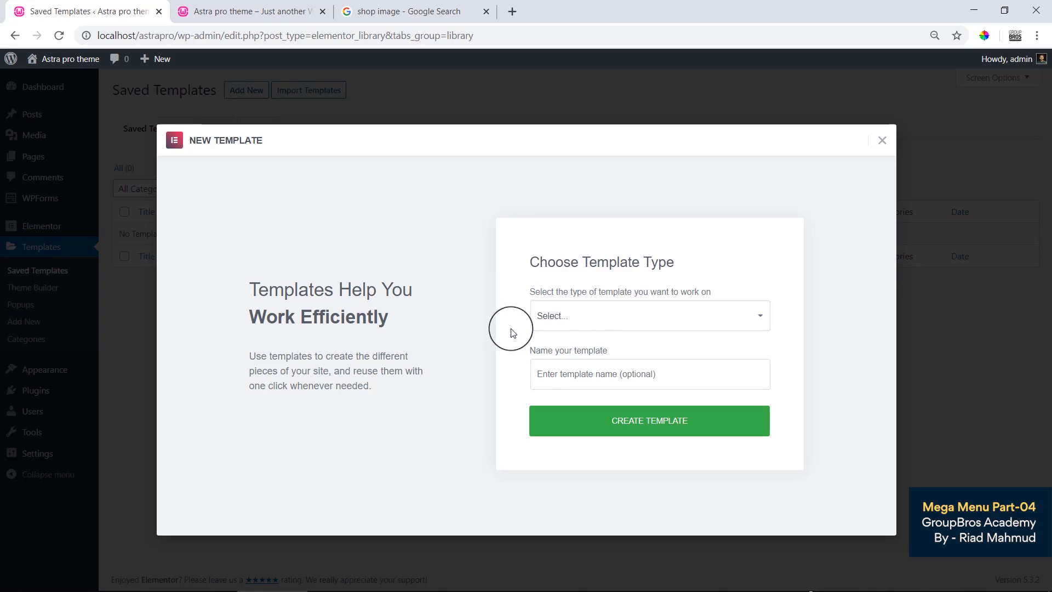
pyautogui.click(602, 319)
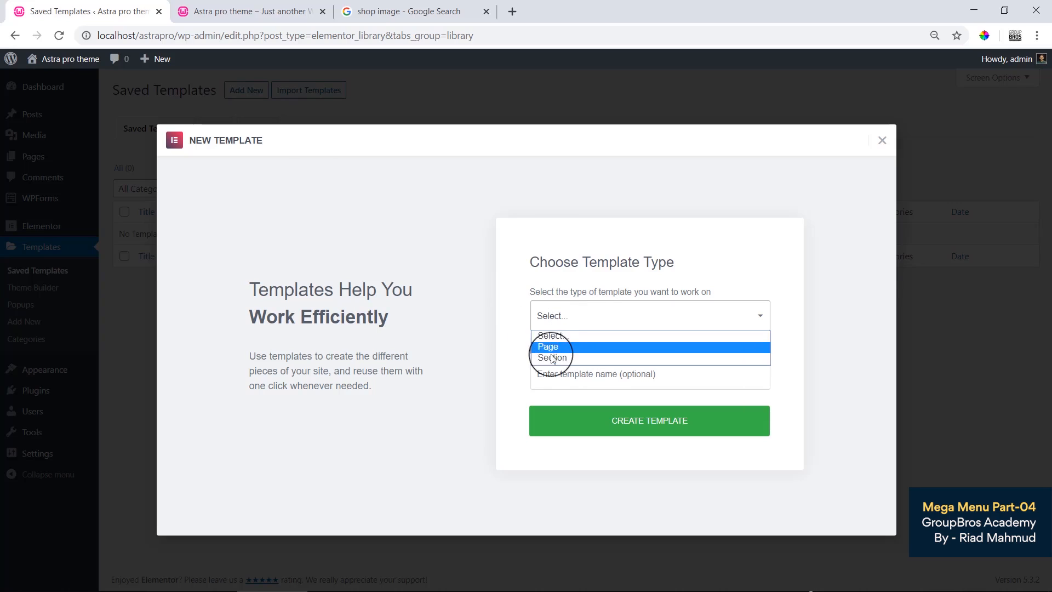
pyautogui.click(565, 357)
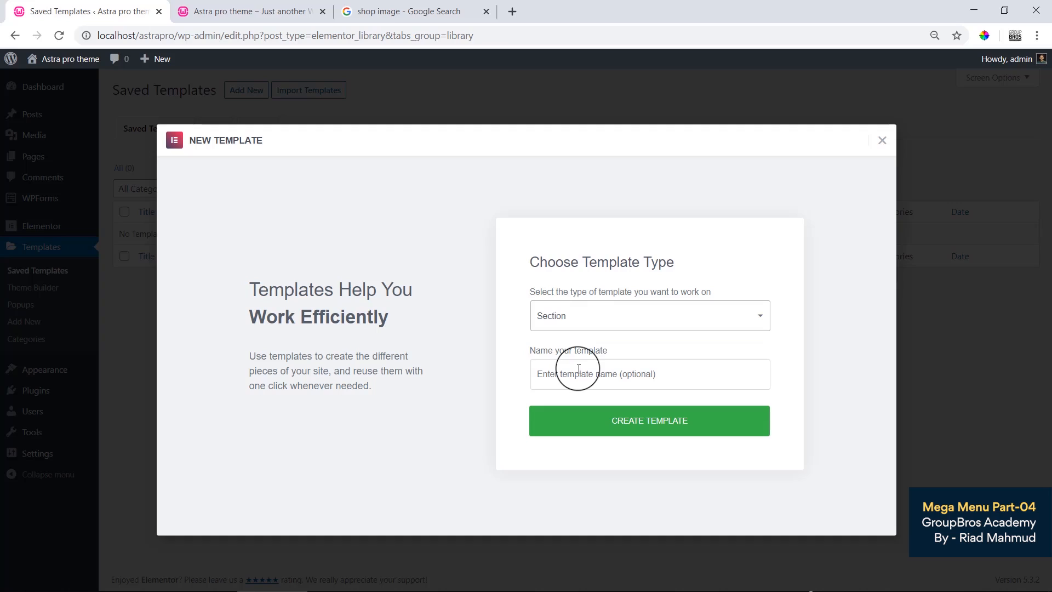
pyautogui.click(578, 369)
pyautogui.write('Mega Menu')
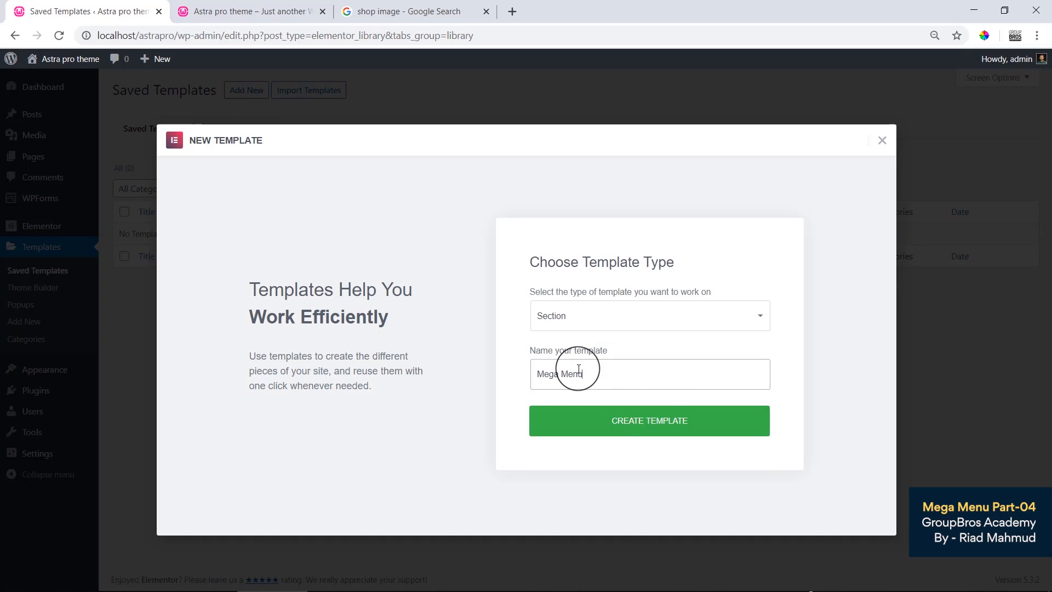
pyautogui.click(647, 418)
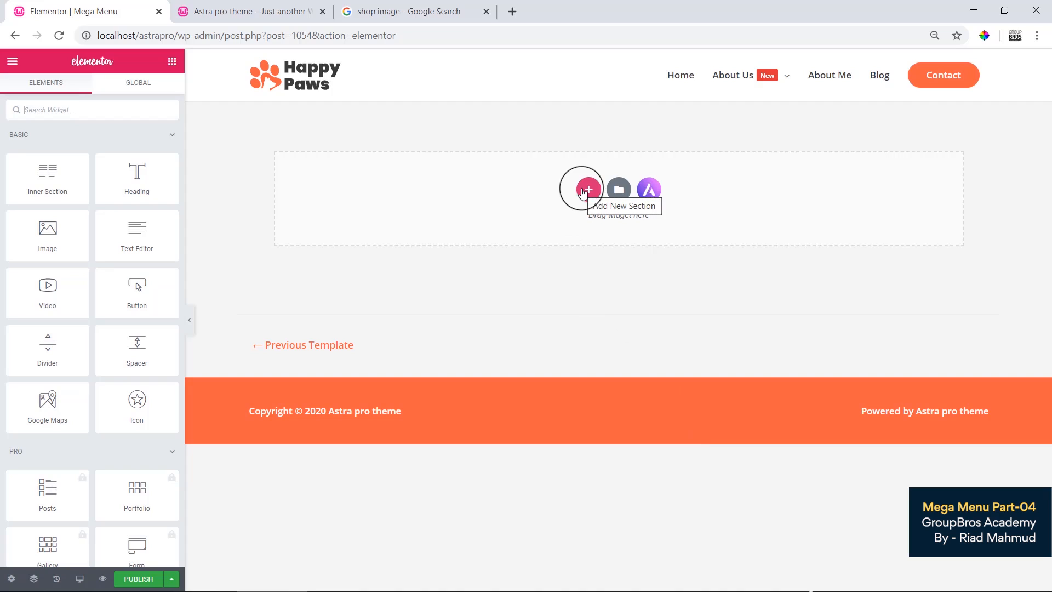
# Import the light-background "Latest Client Work!" portfolio block with three projects from the Astra block library.
pyautogui.click(649, 191)
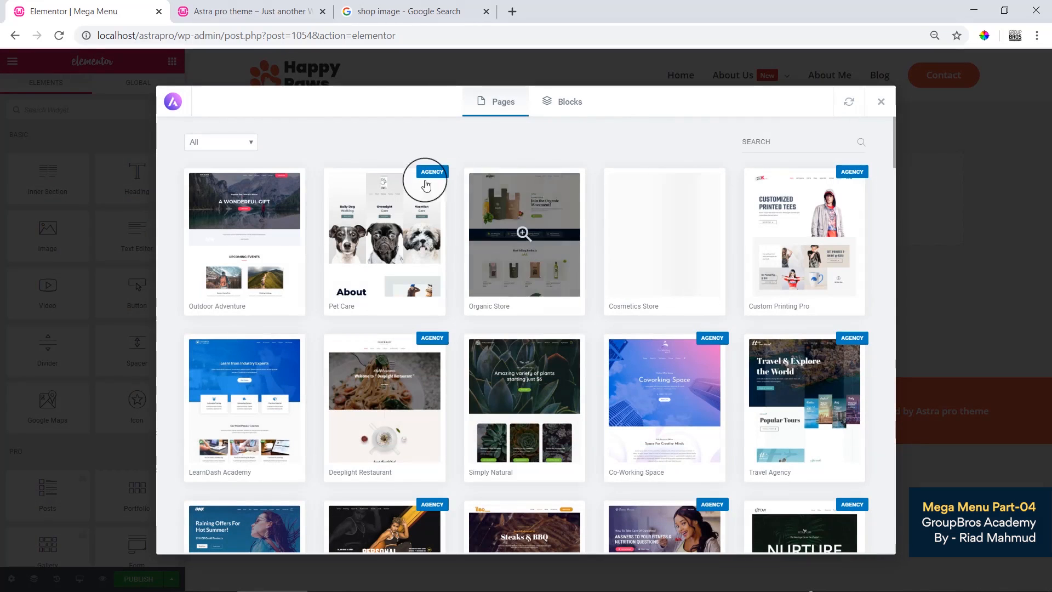
pyautogui.click(201, 142)
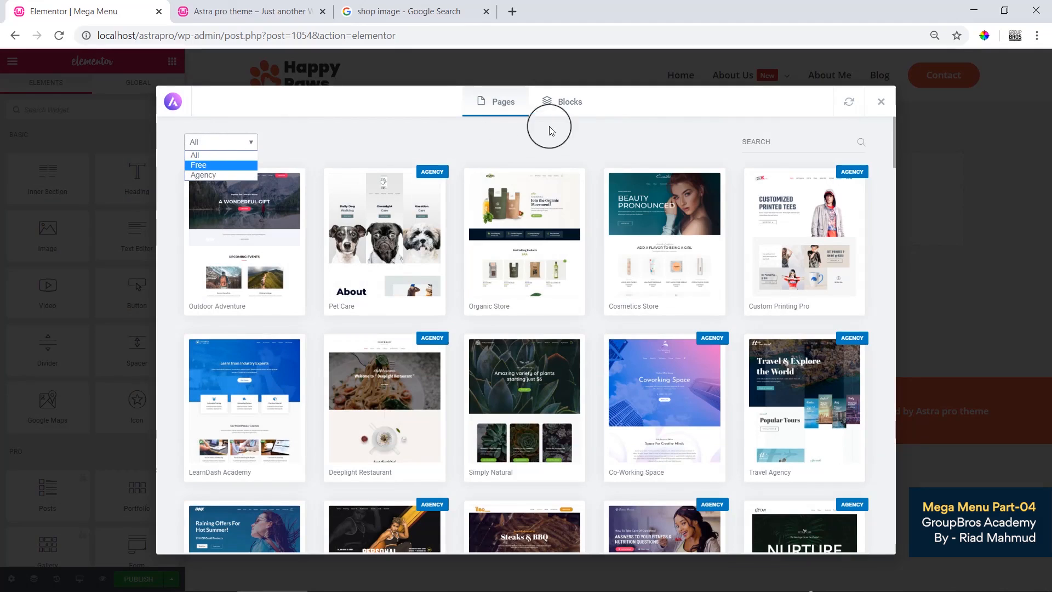
pyautogui.click(559, 108)
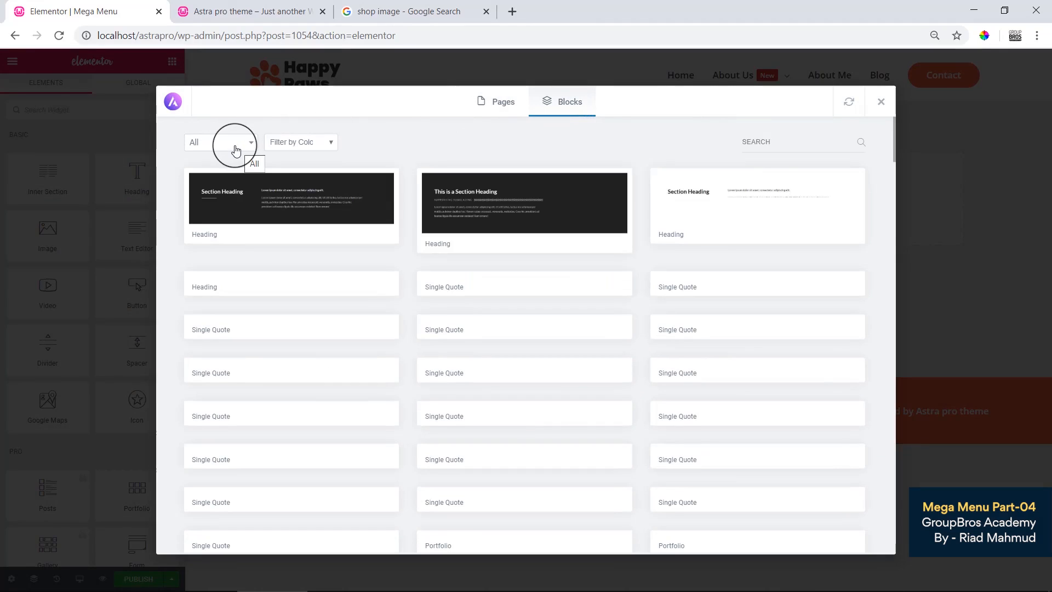
pyautogui.click(235, 150)
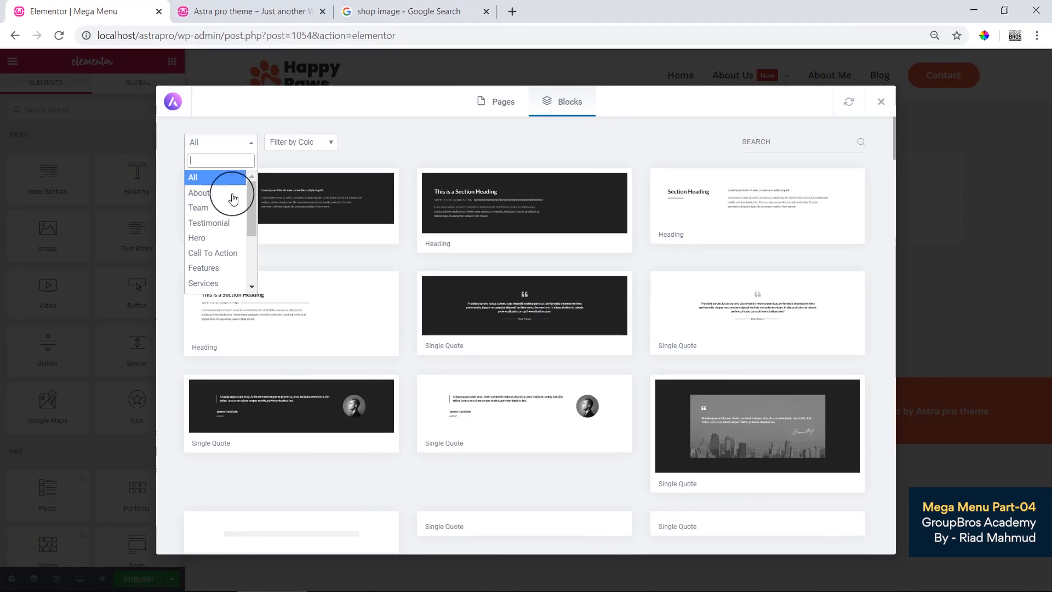
pyautogui.moveTo(254, 192); pyautogui.dragTo(258, 250)
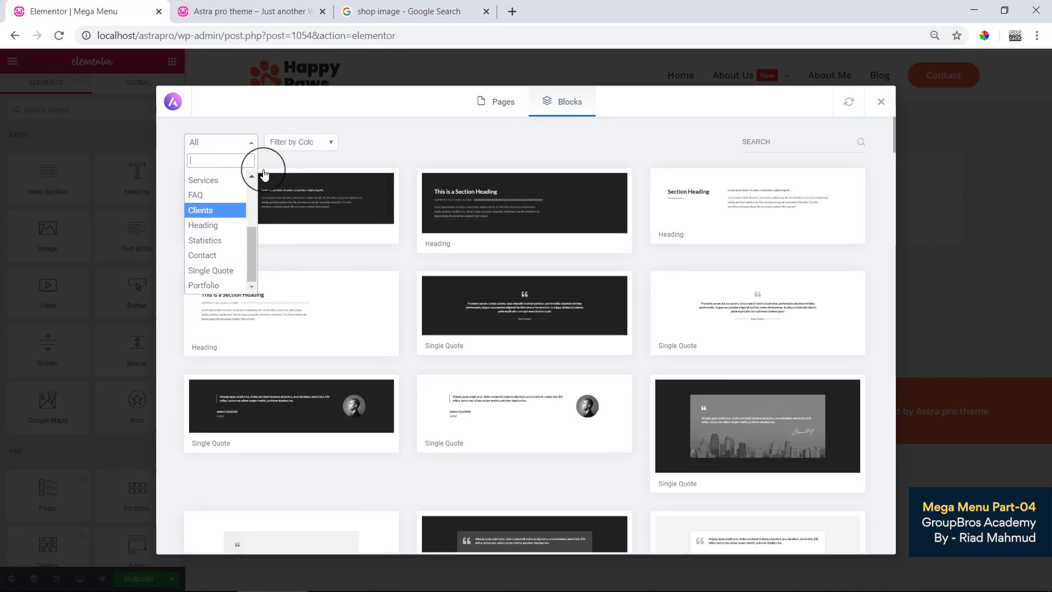
pyautogui.click(300, 143)
pyautogui.scroll(-7, 548, 263)
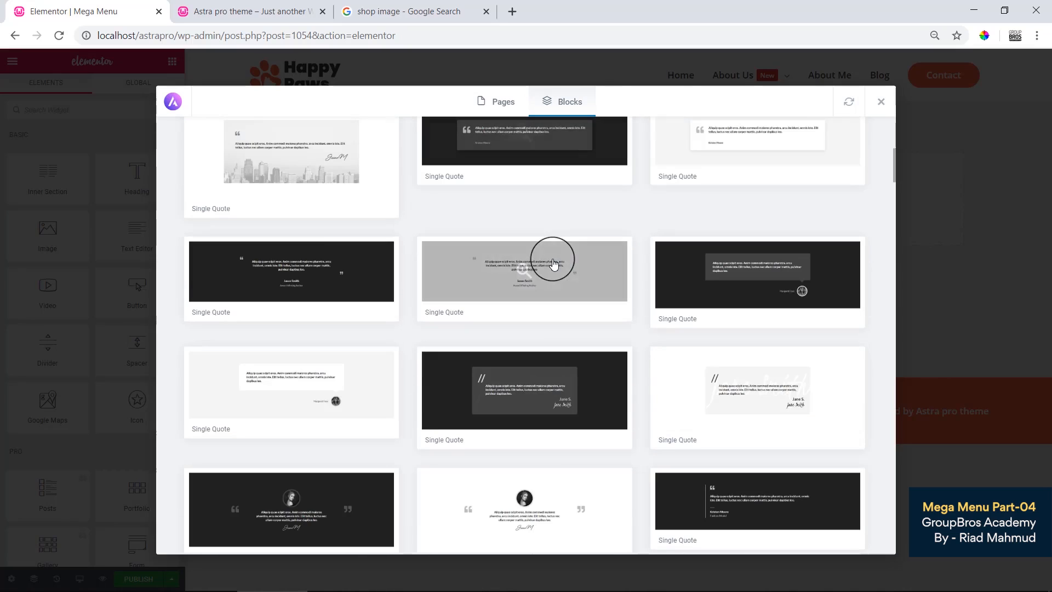
pyautogui.scroll(-10, 553, 275)
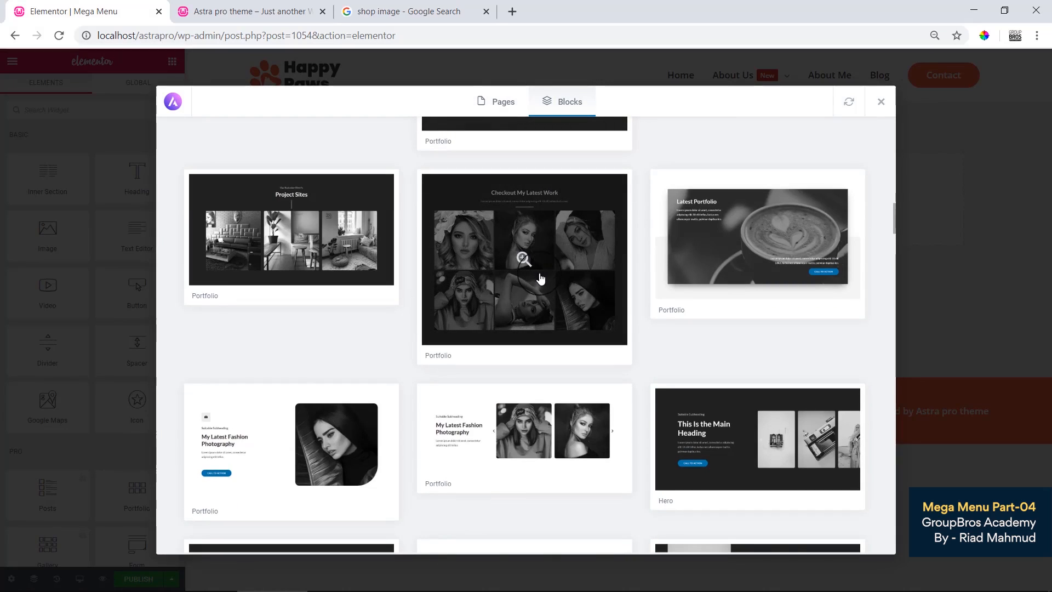
pyautogui.scroll(-8, 552, 279)
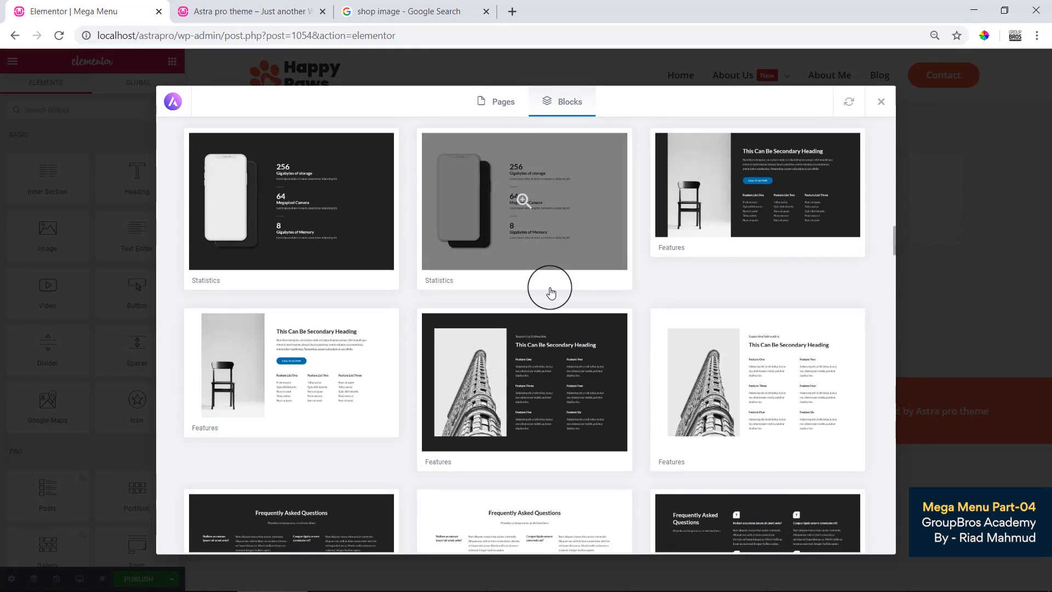
pyautogui.scroll(-5, 551, 291)
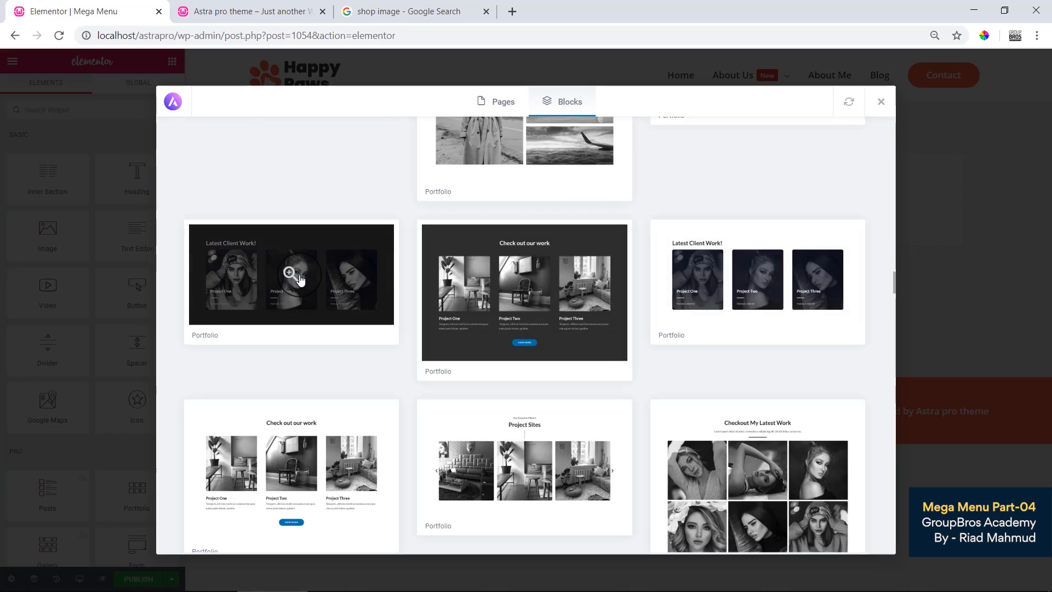
pyautogui.click(757, 277)
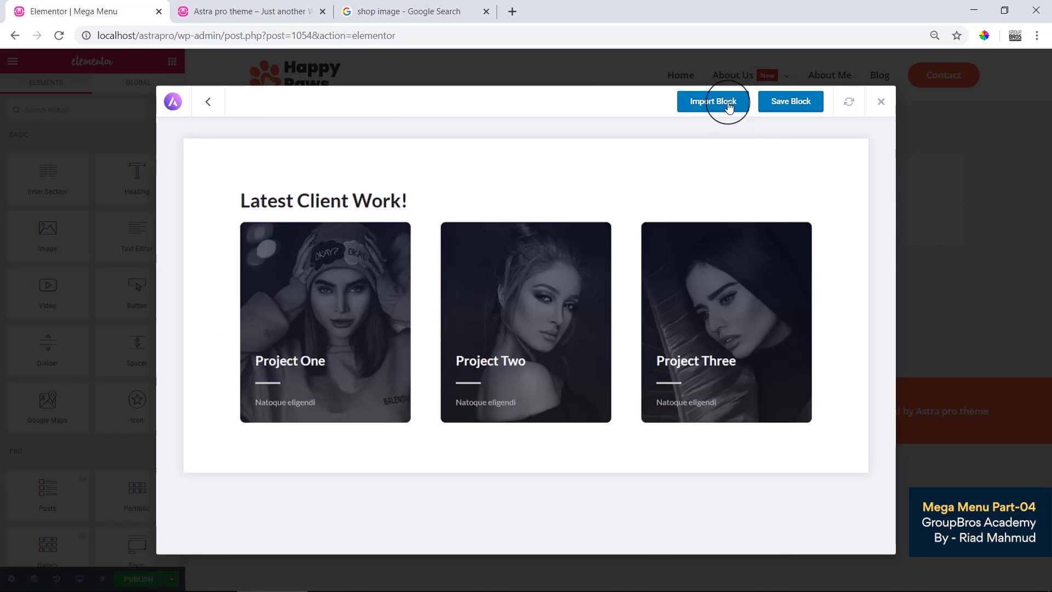
pyautogui.click(728, 106)
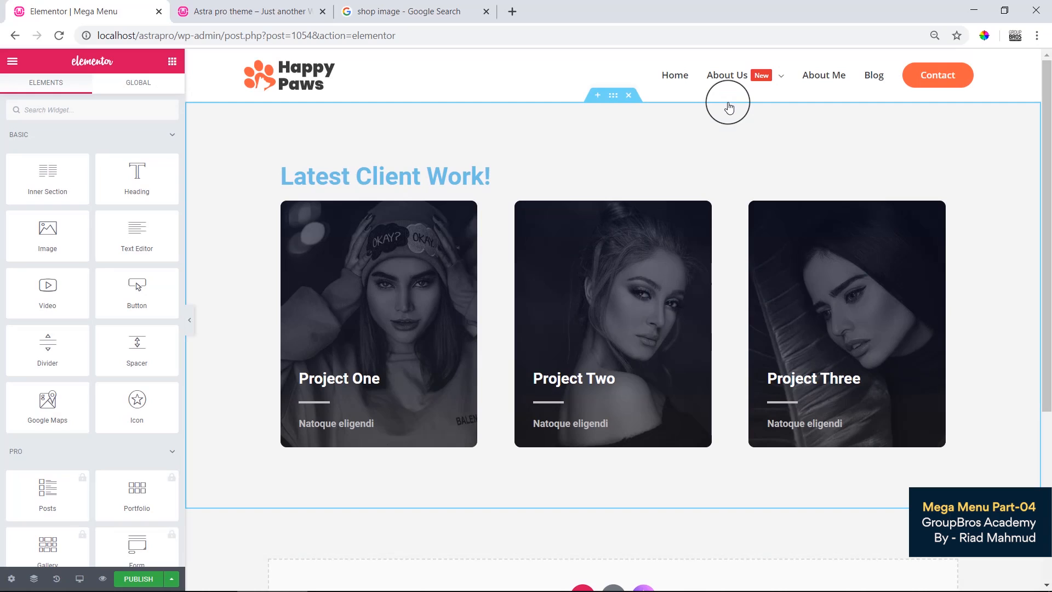
# Publish the Mega Menu section template.
pyautogui.click(171, 579)
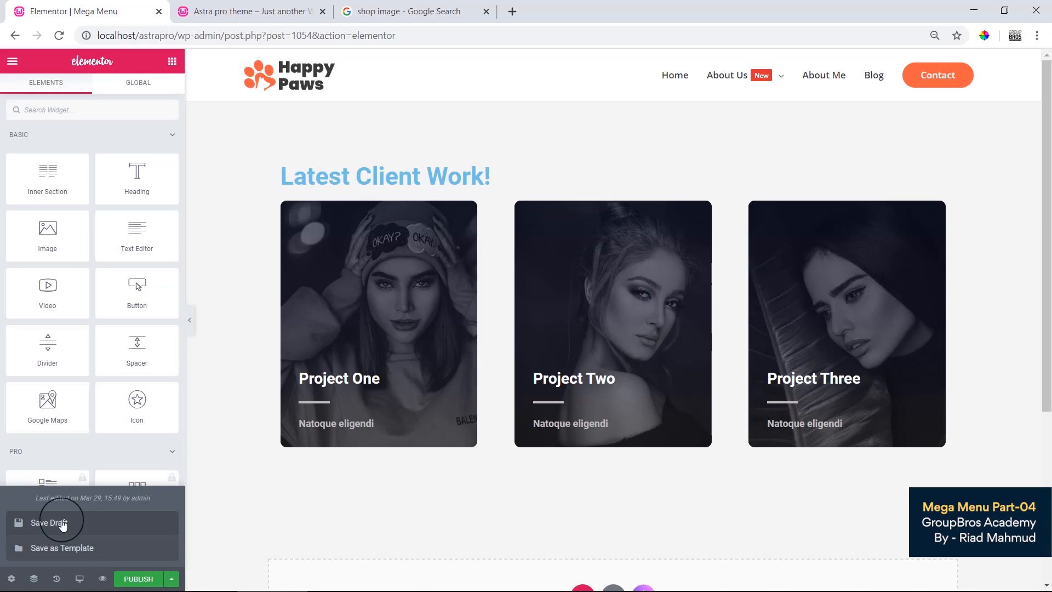
pyautogui.click(138, 578)
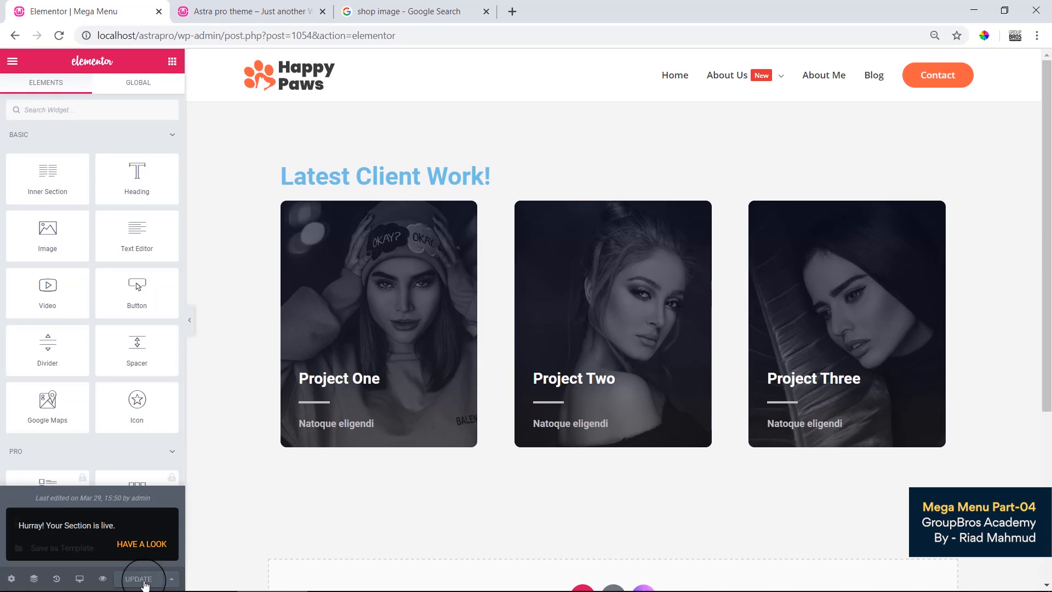
# Open the WordPress menu editor in the site's browser tab and review the Primary Menu's structure and settings.
pyautogui.click(222, 11)
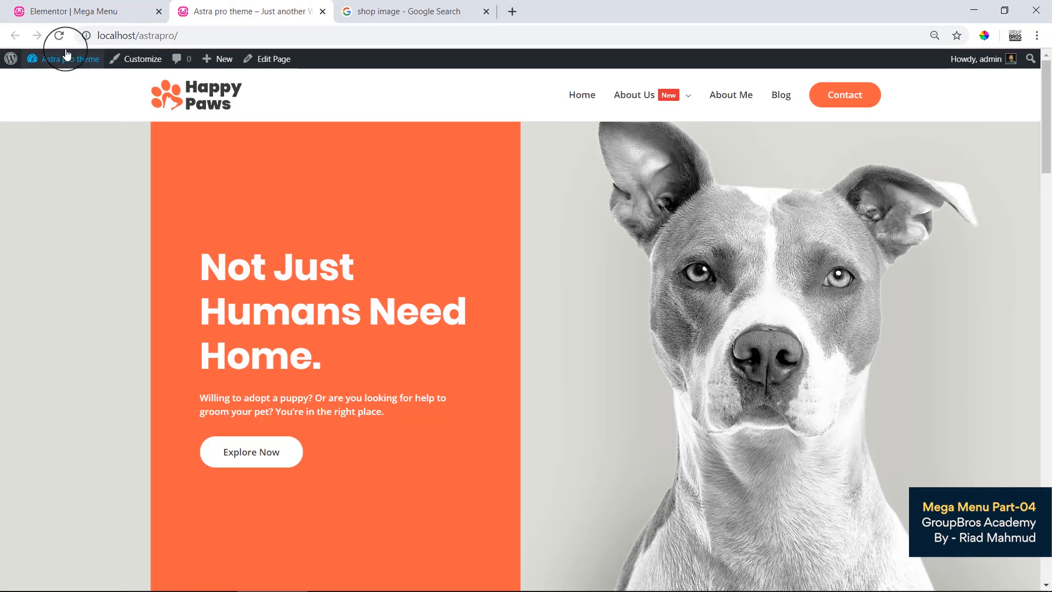
pyautogui.moveTo(64, 55)
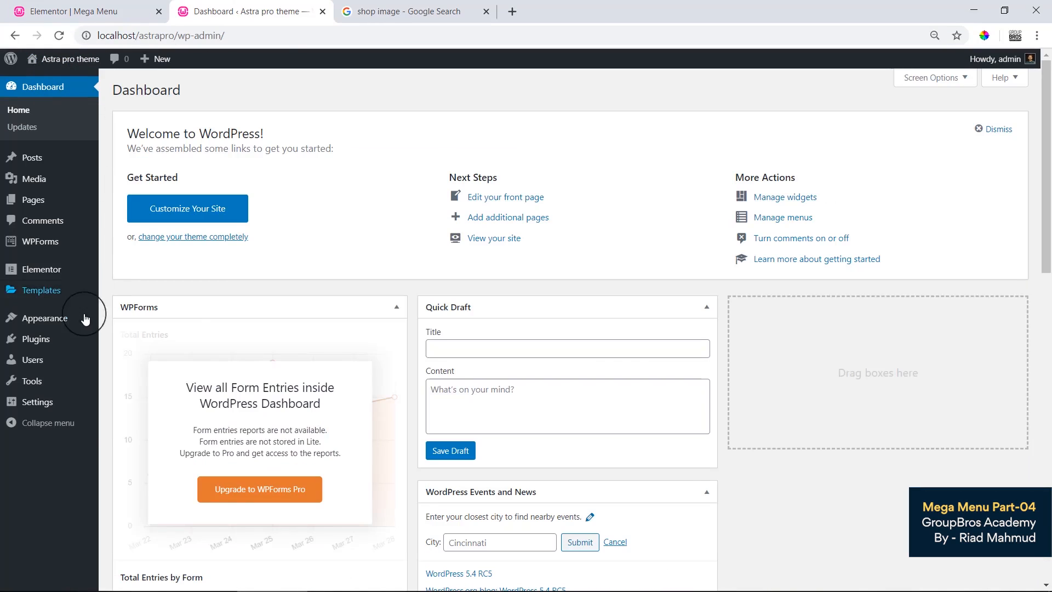
pyautogui.moveTo(80, 324)
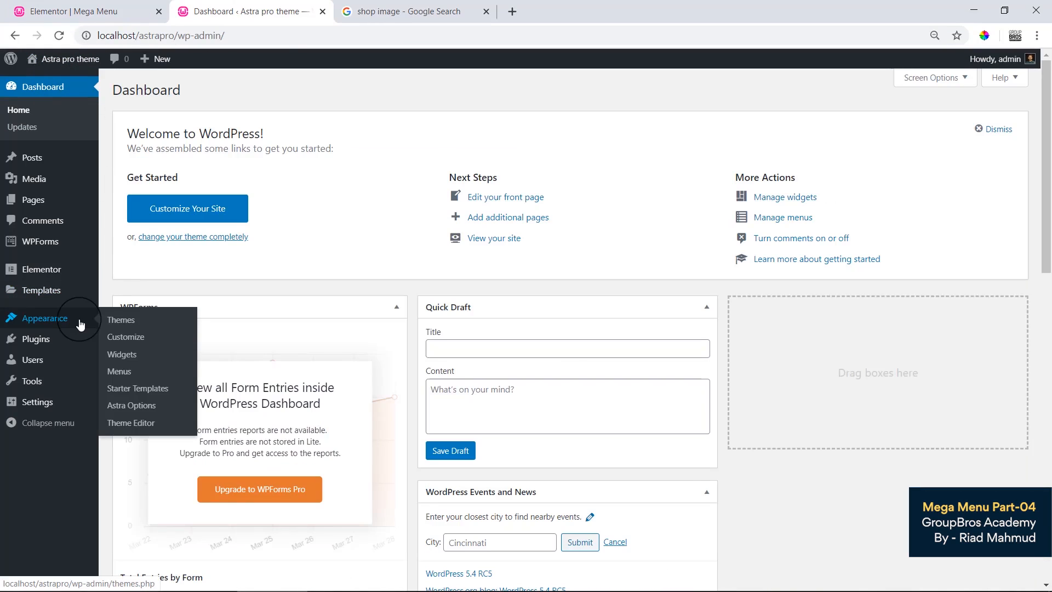
pyautogui.click(119, 371)
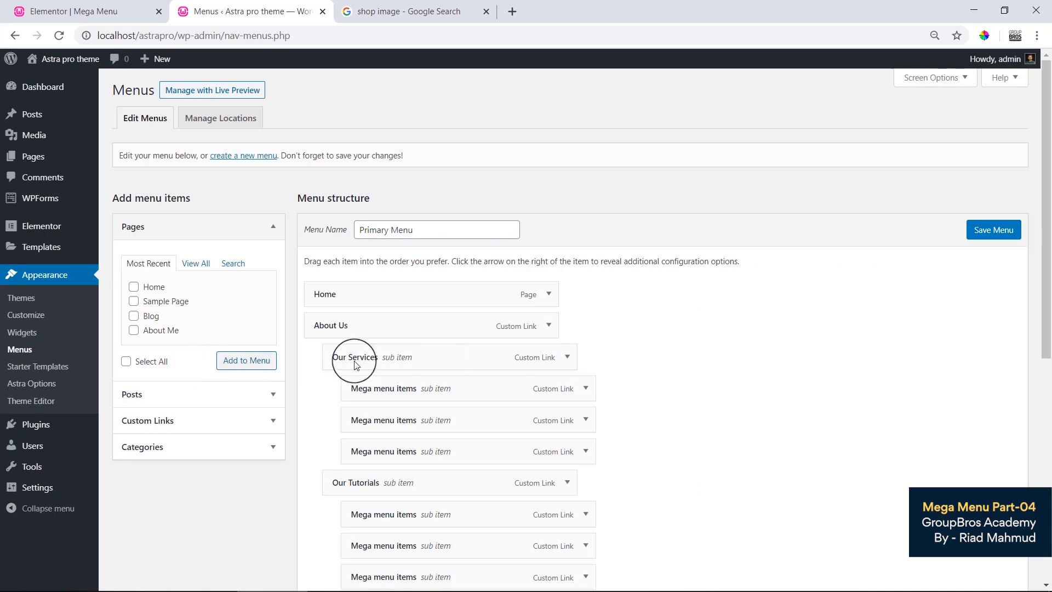
pyautogui.scroll(-3, 680, 365)
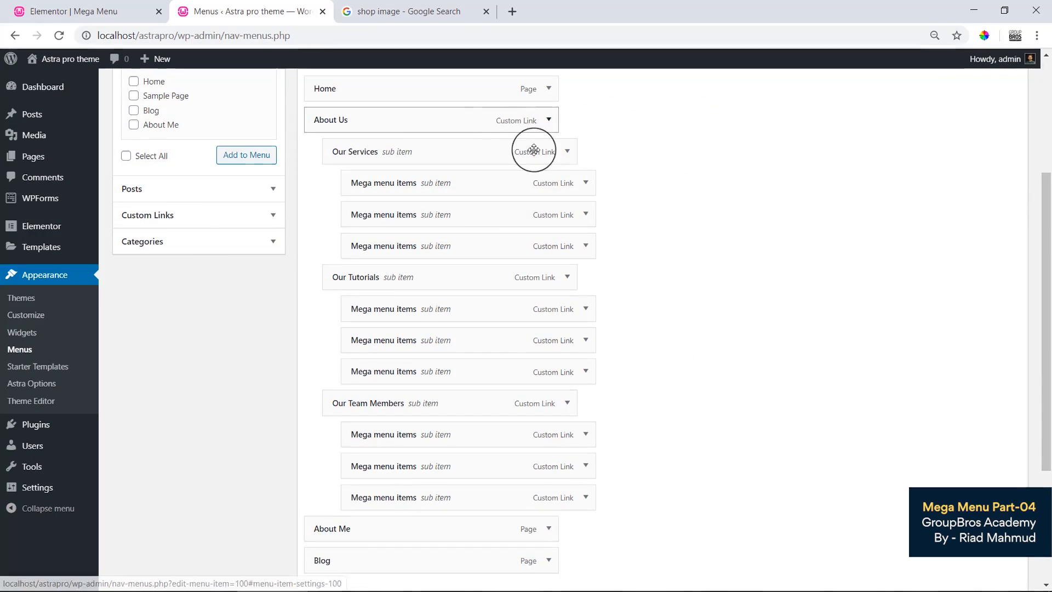
pyautogui.scroll(-3, 455, 309)
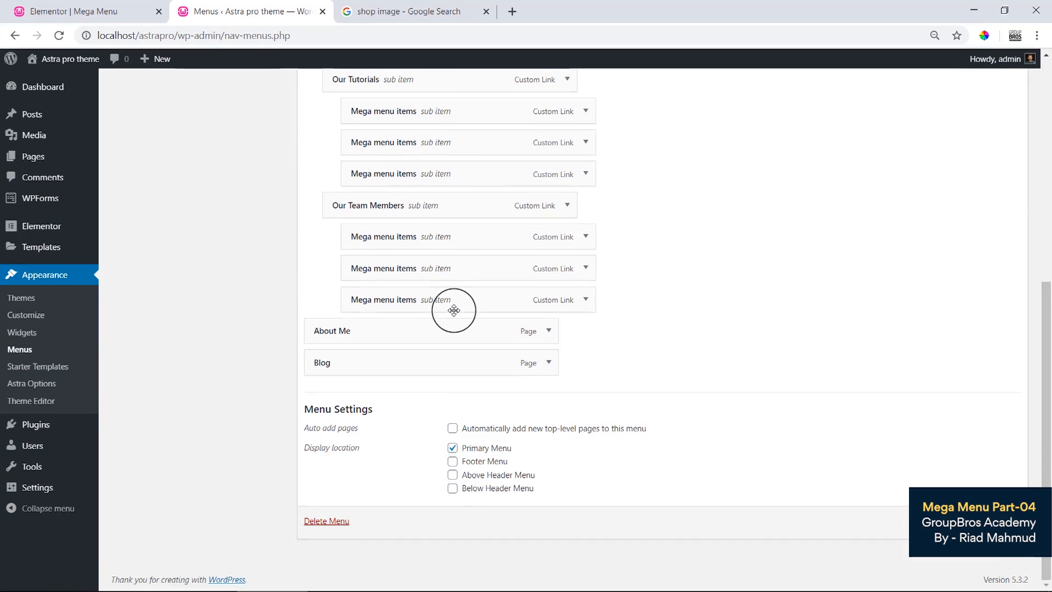
pyautogui.scroll(6, 477, 331)
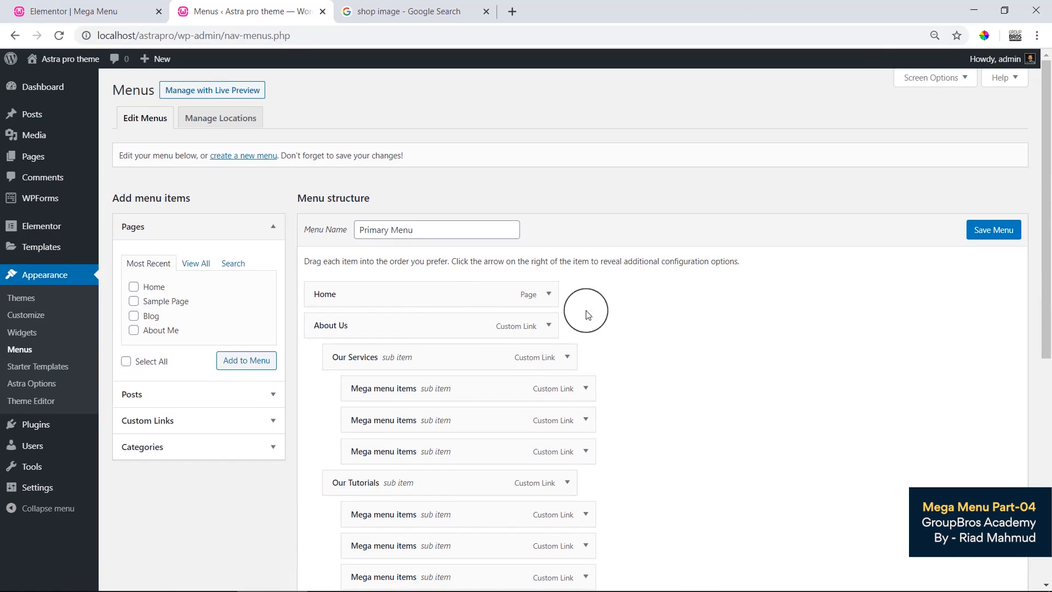
pyautogui.scroll(-7, 710, 323)
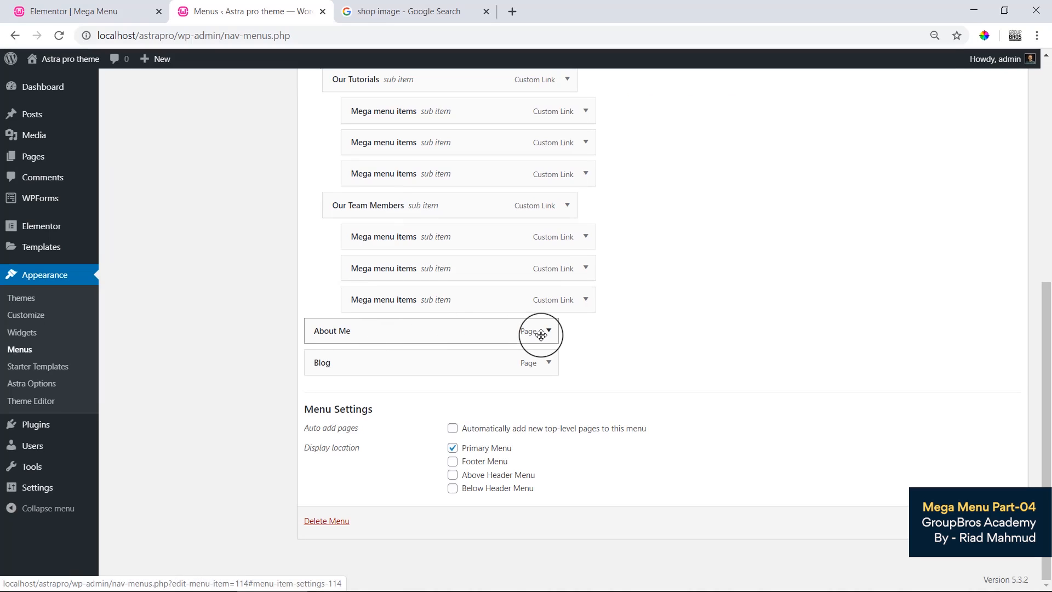
pyautogui.scroll(4, 200, 310)
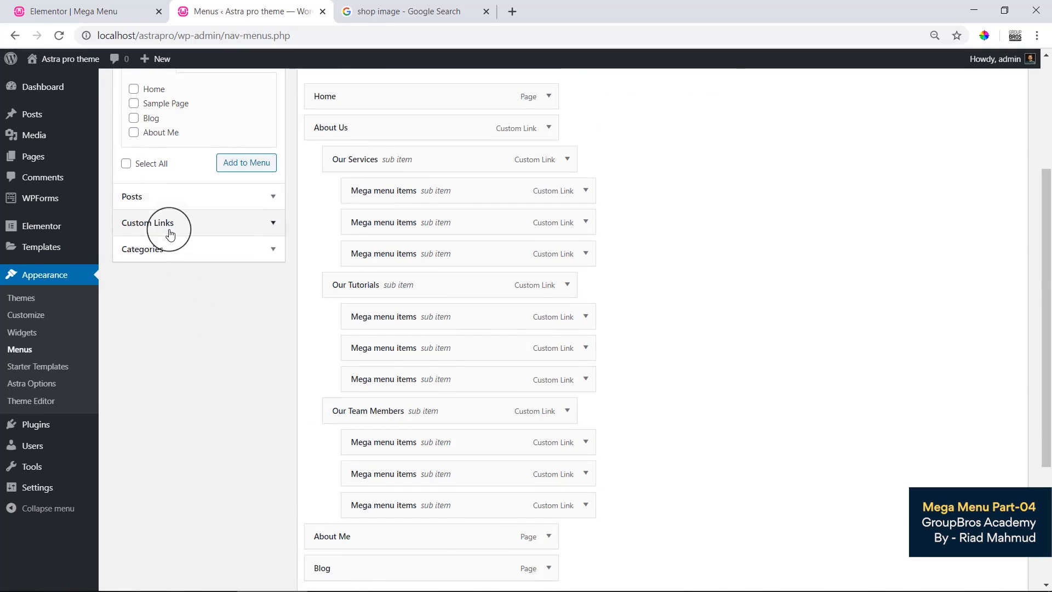
# Add a custom link labelled "Elementor Mega Menu" with URL "#" to the Primary Menu.
pyautogui.scroll(3, 188, 311)
pyautogui.click(163, 417)
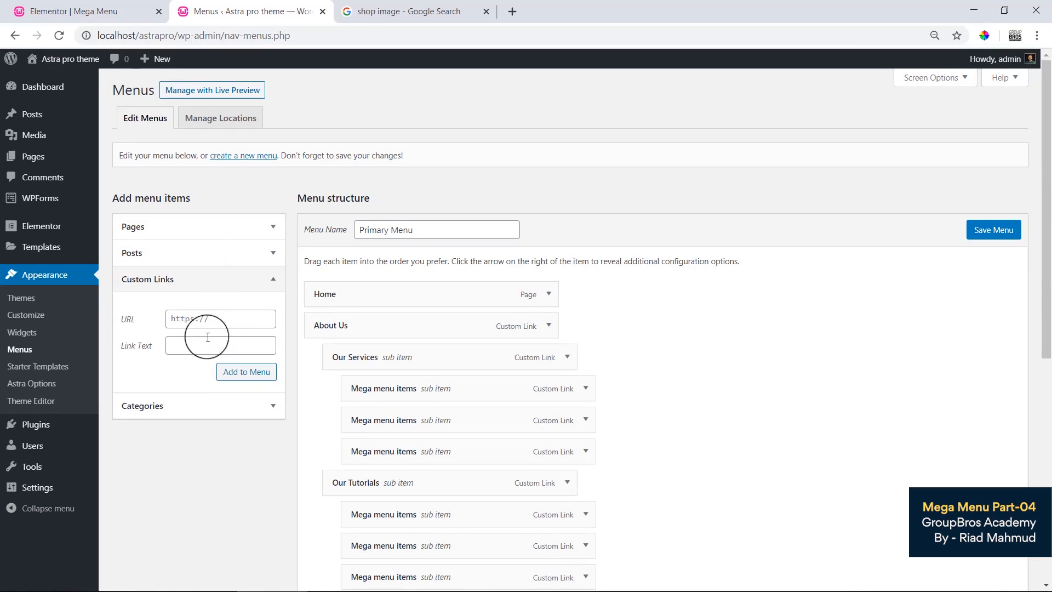
pyautogui.click(211, 322)
pyautogui.write('#')
pyautogui.press('Tab')
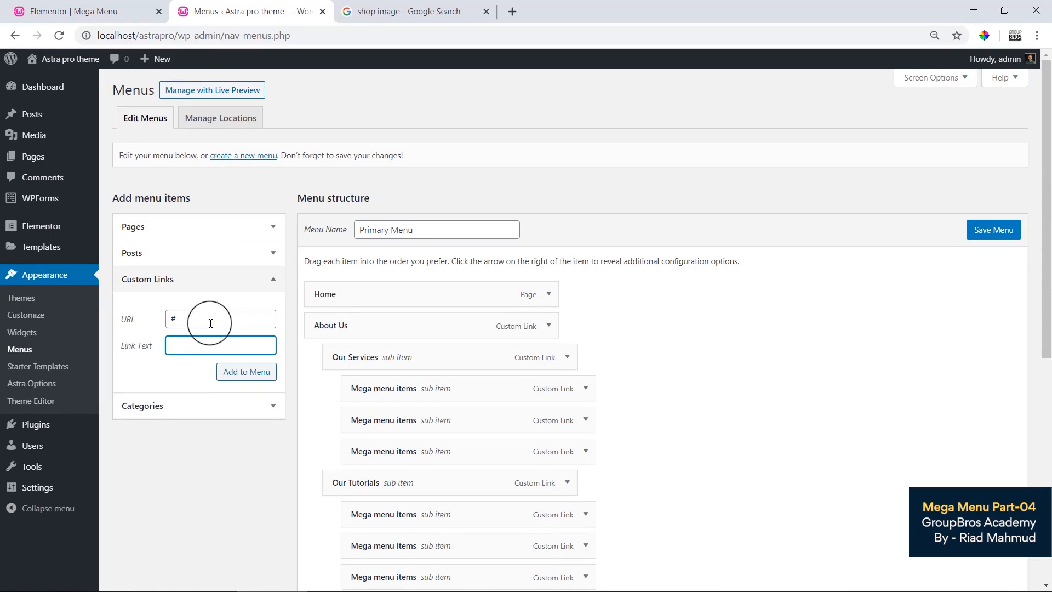
pyautogui.write('Elementor Mega Menu')
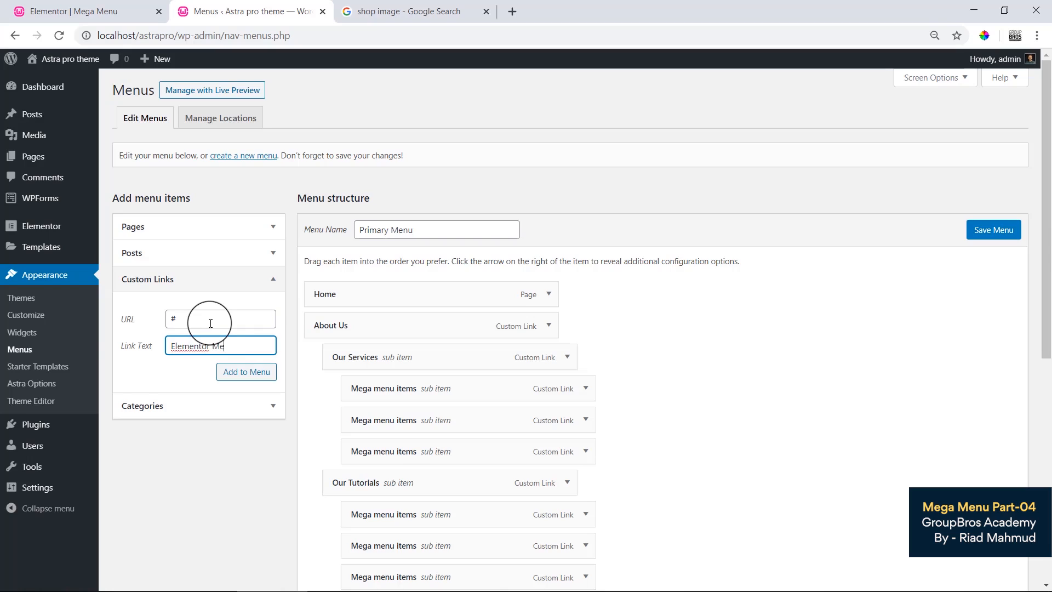
pyautogui.click(235, 372)
# Move the Elementor Mega Menu item between About Me and Blog, and save the menu.
pyautogui.scroll(-7, 798, 439)
pyautogui.moveTo(347, 398); pyautogui.dragTo(350, 375)
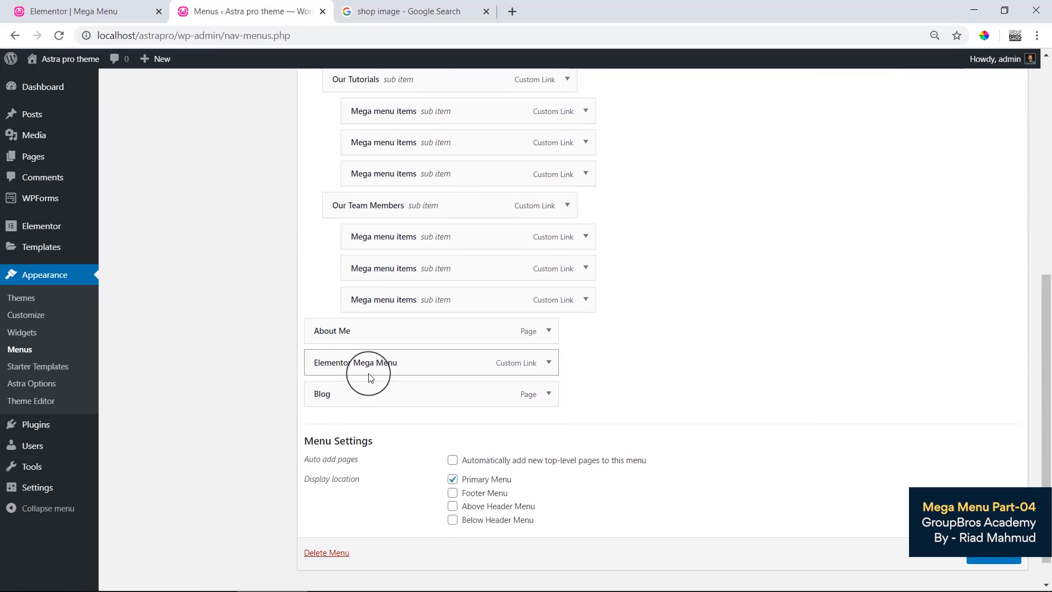
pyautogui.click(981, 562)
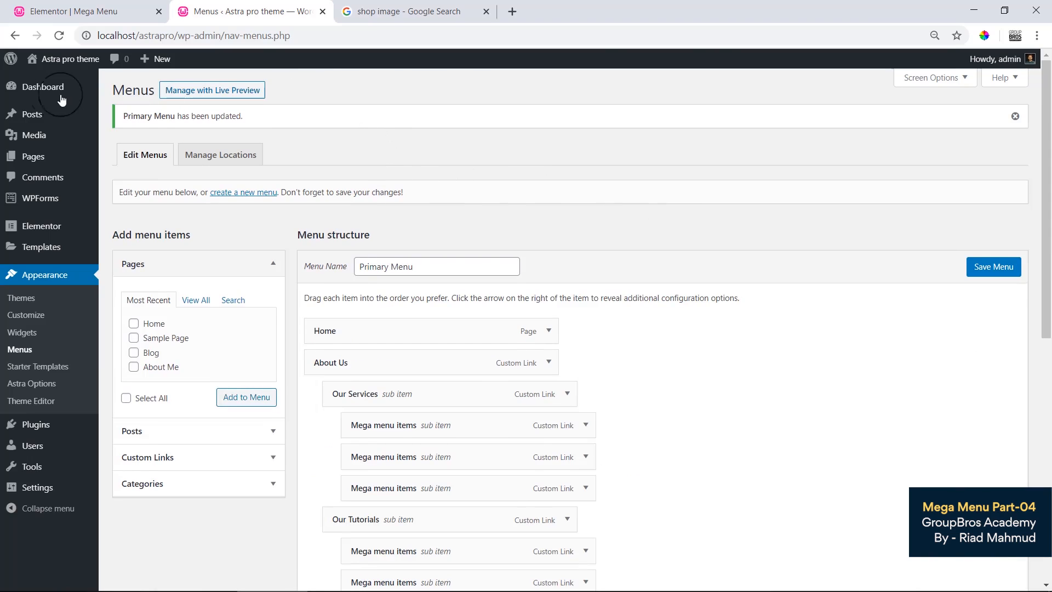
# Open the site's front end in a new browser tab and check the header navigation.
pyautogui.moveTo(50, 60)
pyautogui.rightClick(34, 87)
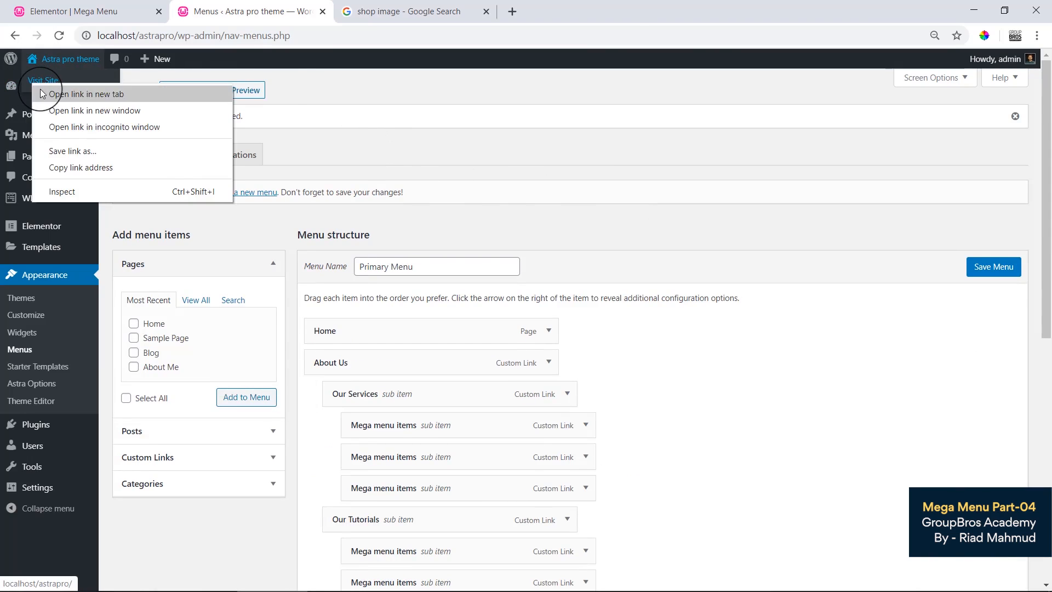
pyautogui.click(43, 95)
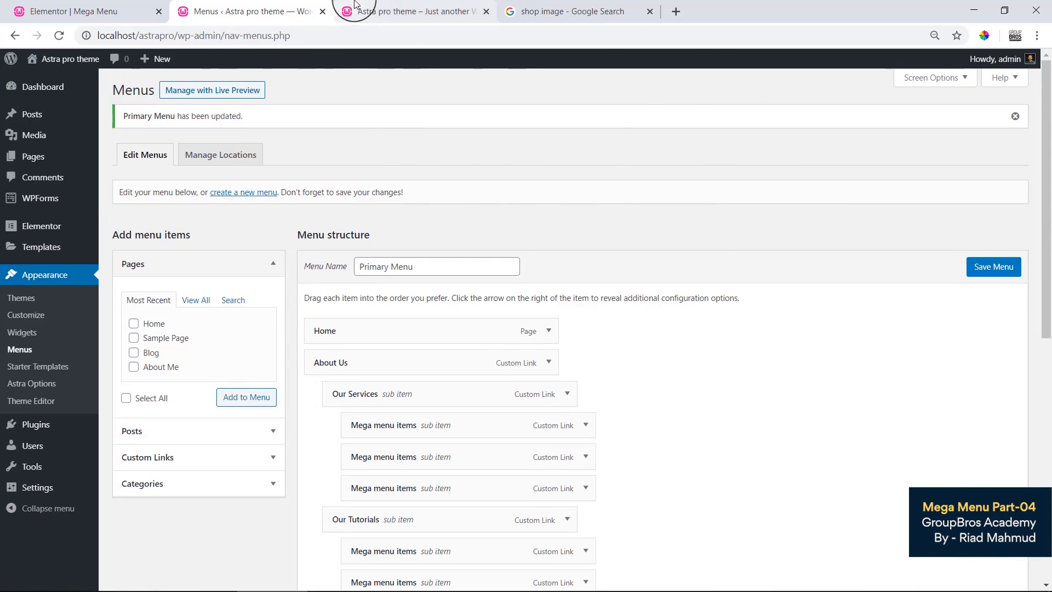
pyautogui.click(376, 11)
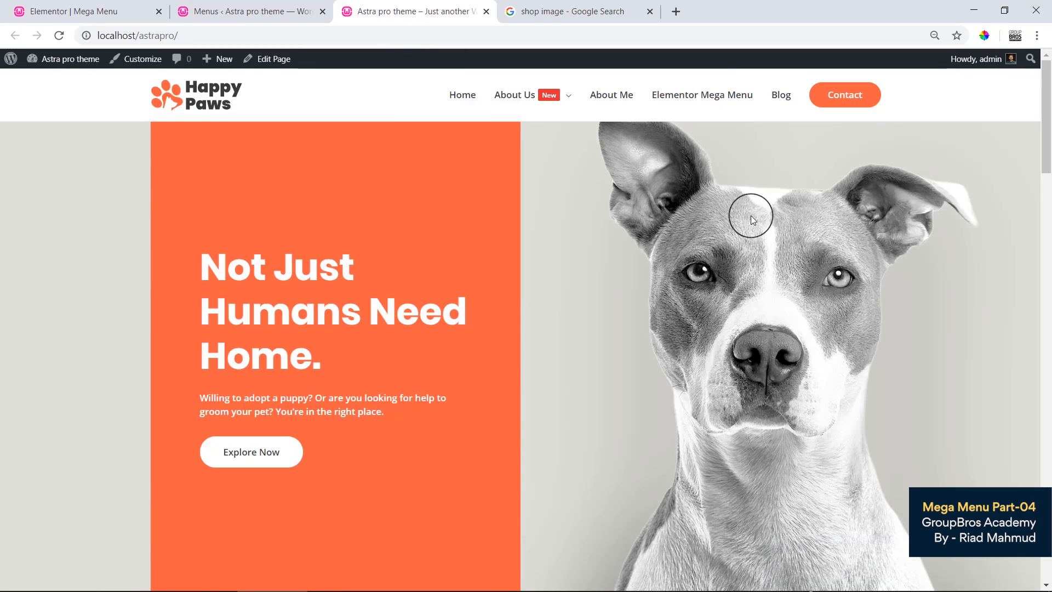
pyautogui.moveTo(543, 107)
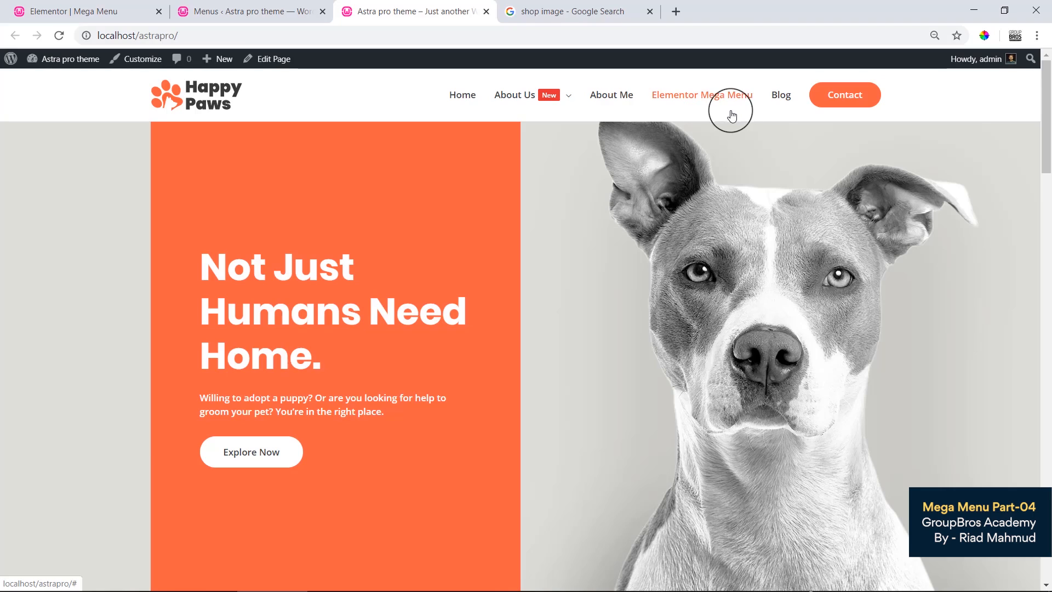
# Return to the menu editor, add a custom link "Mega menu" with URL "#", and nest it under Elementor Mega Menu.
pyautogui.click(197, 4)
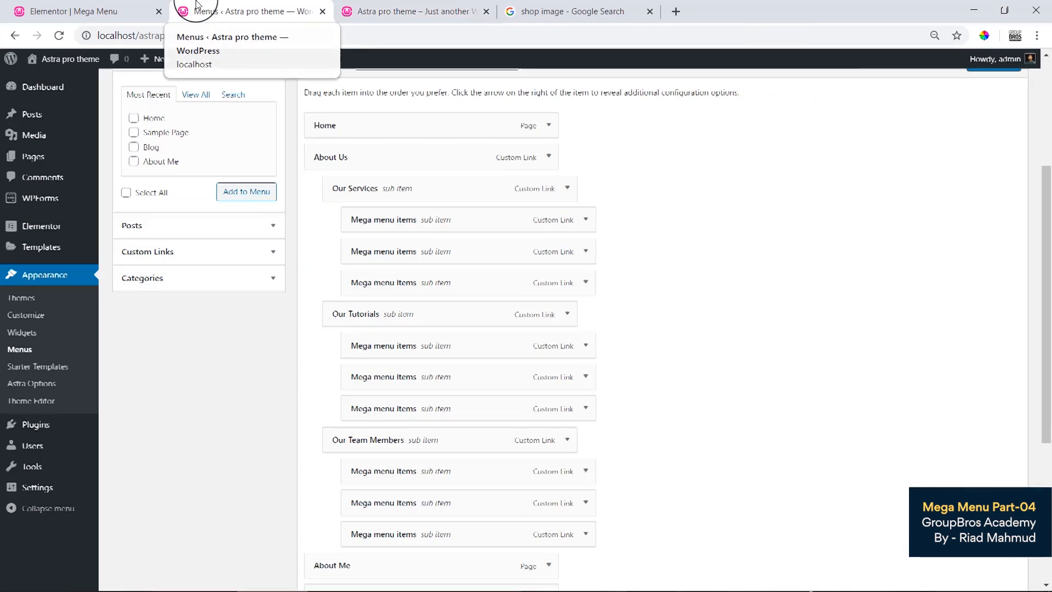
pyautogui.scroll(-4, 483, 306)
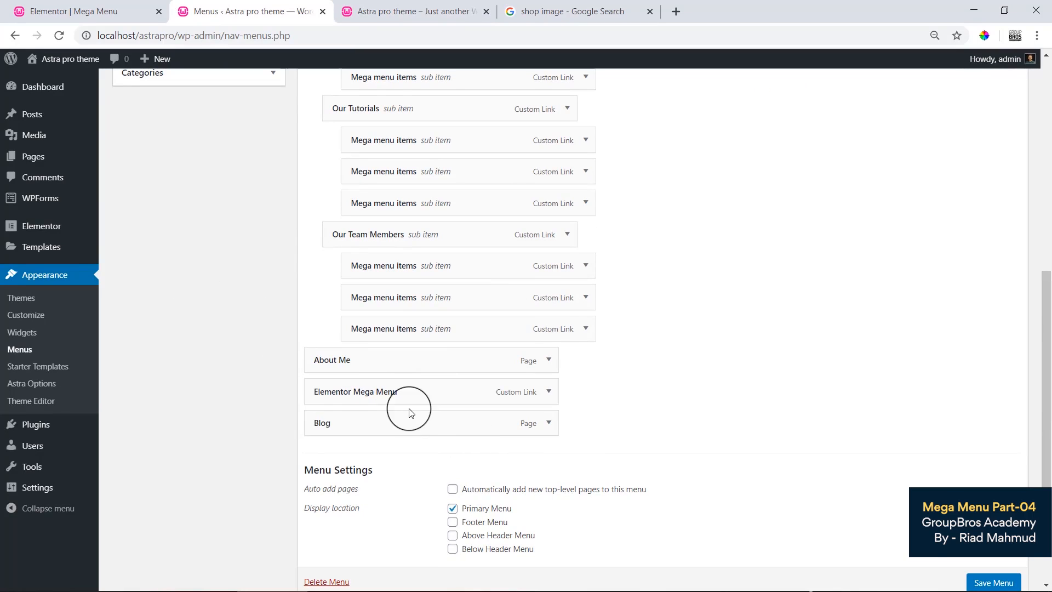
pyautogui.scroll(6, 157, 348)
pyautogui.click(188, 452)
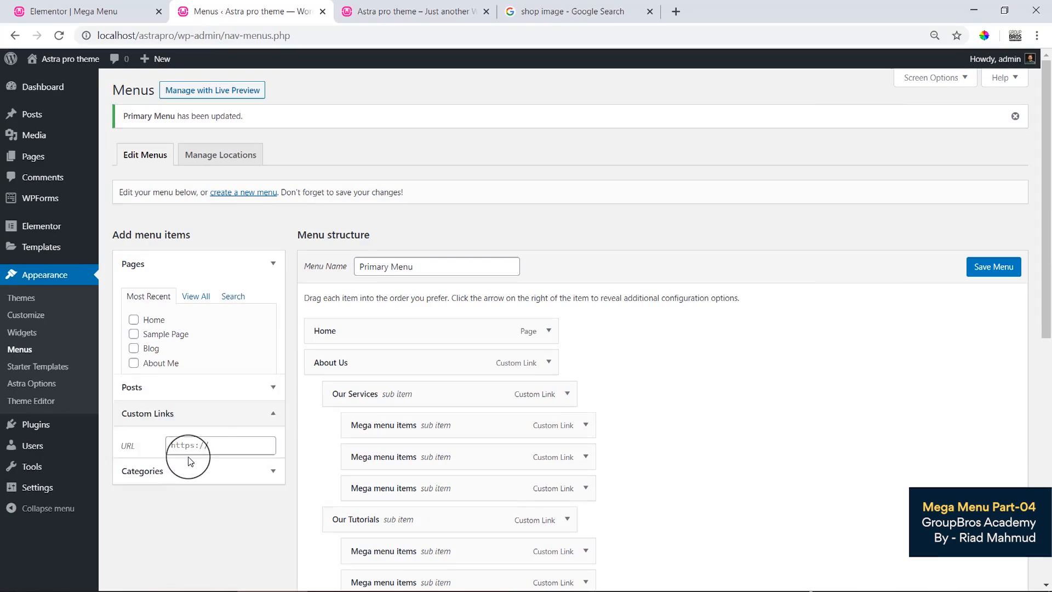
pyautogui.click(201, 353)
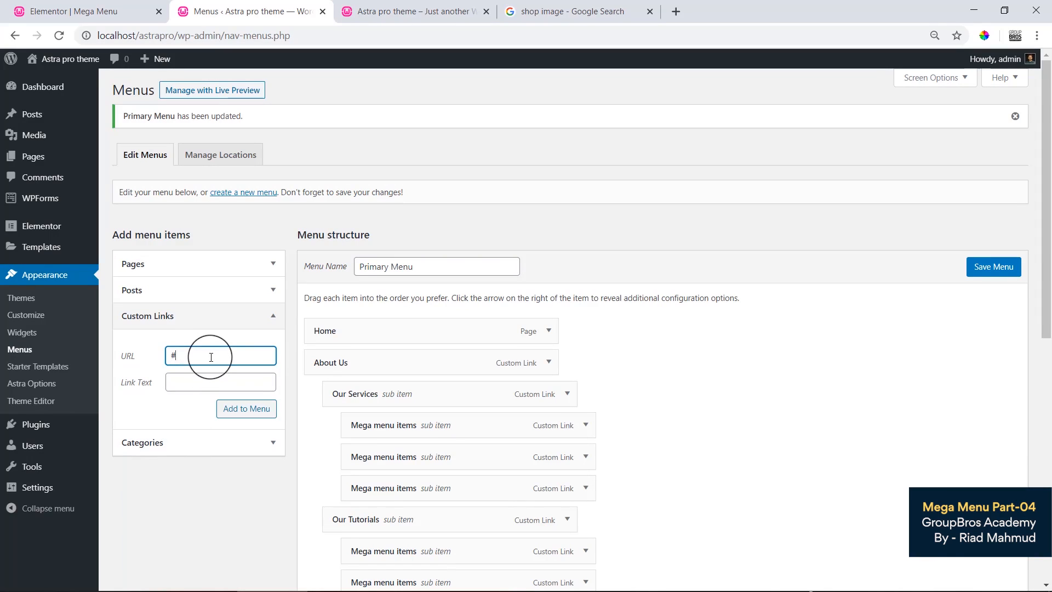
pyautogui.press('Tab')
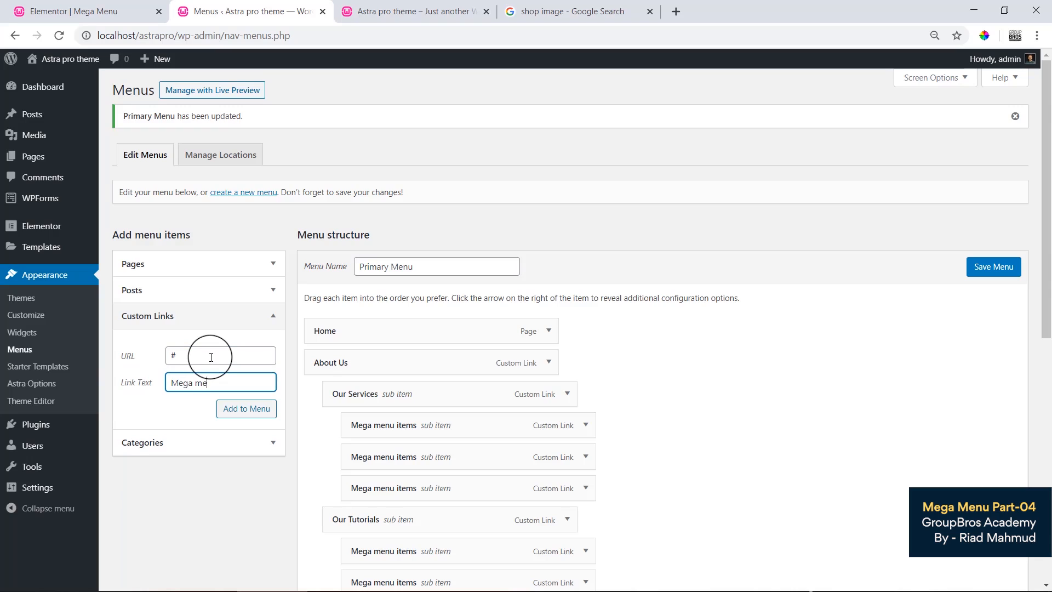
pyautogui.click(247, 408)
pyautogui.scroll(-7, 688, 439)
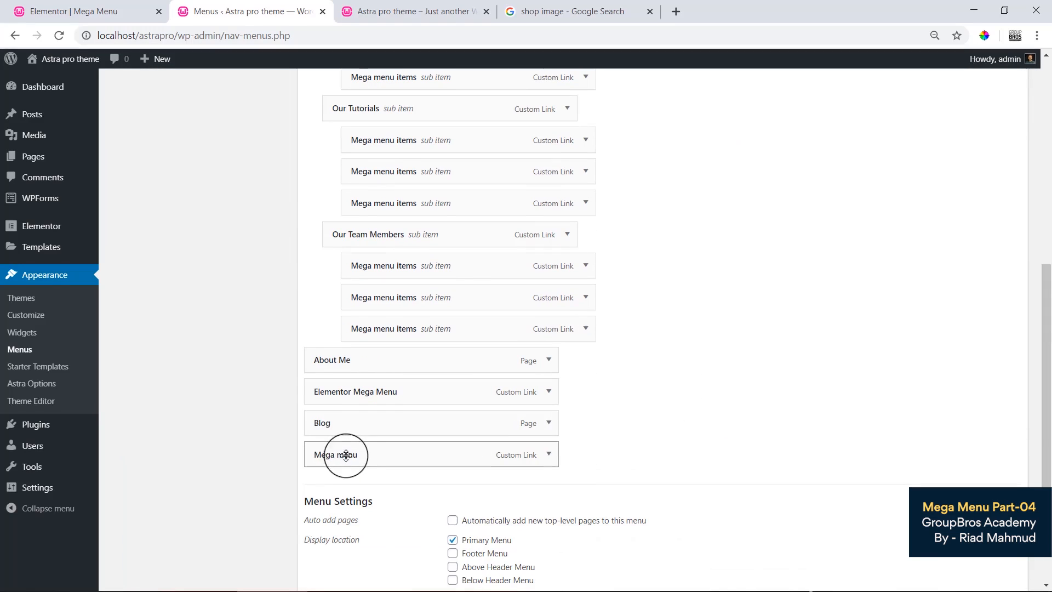
pyautogui.moveTo(347, 453); pyautogui.dragTo(383, 423)
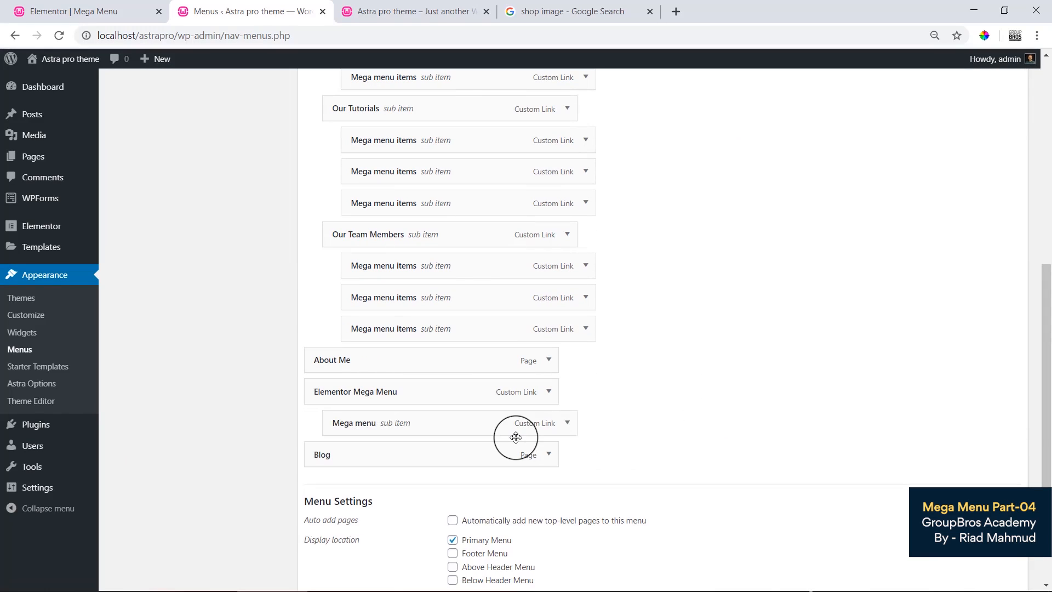
# Hide the menu label/description of the Mega menu sub item in its Astra menu settings, and save the menu.
pyautogui.click(566, 423)
pyautogui.scroll(-4, 685, 416)
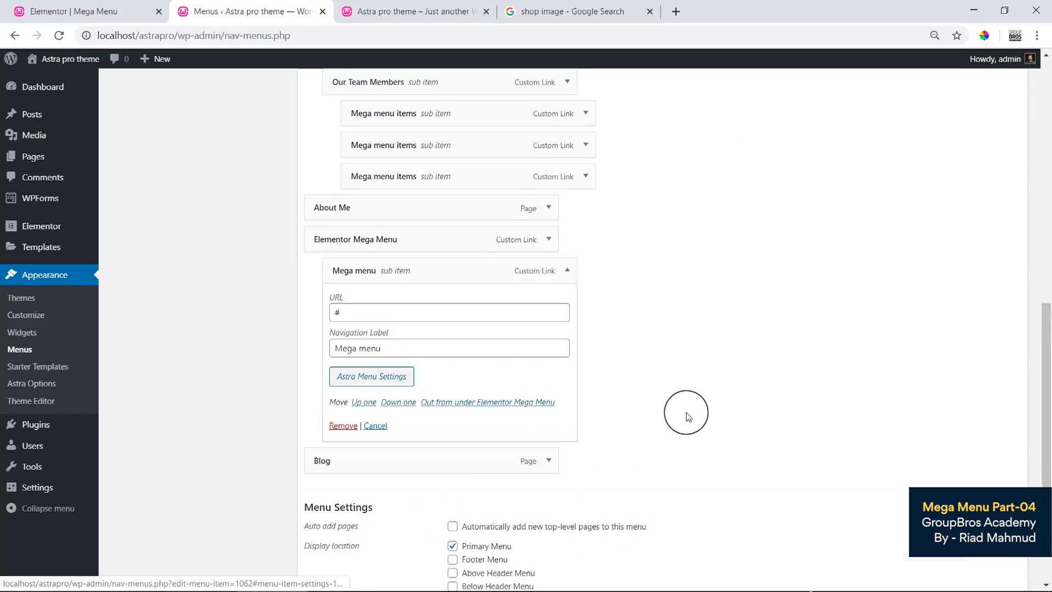
pyautogui.click(372, 324)
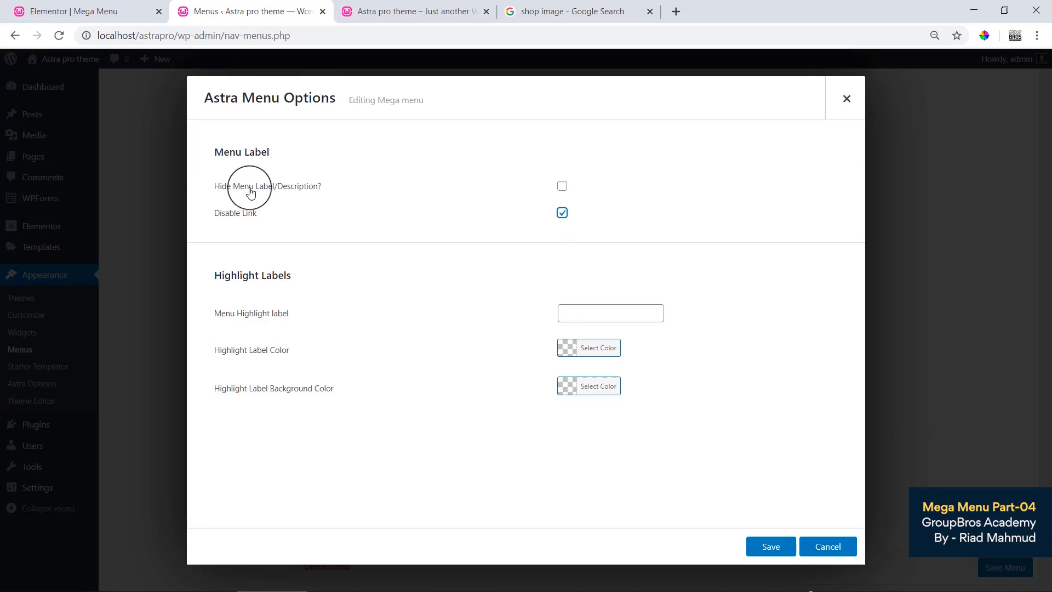
pyautogui.click(562, 187)
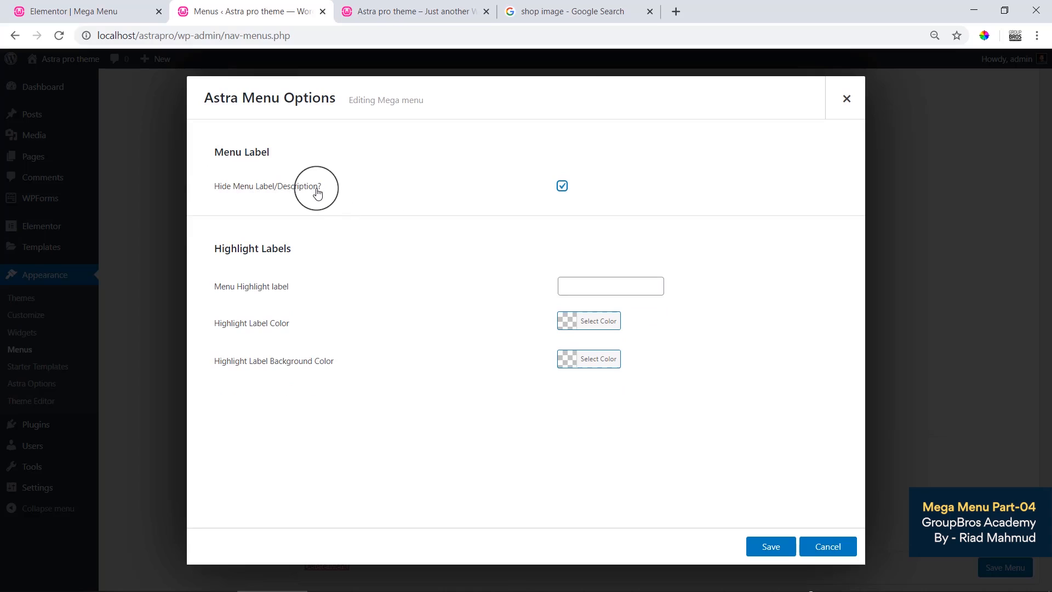
pyautogui.click(775, 547)
pyautogui.click(828, 547)
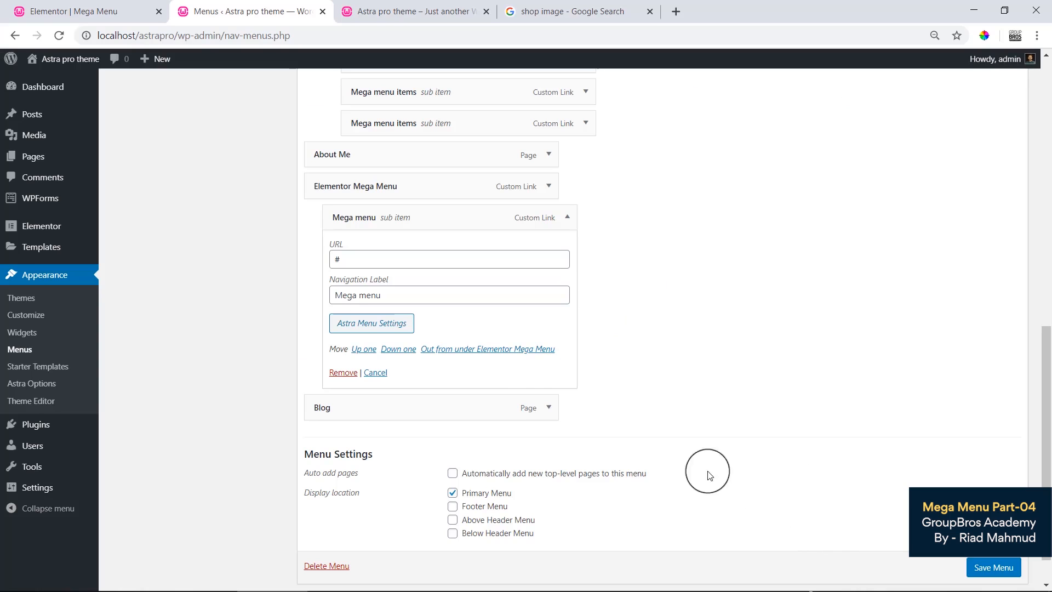
pyautogui.click(565, 216)
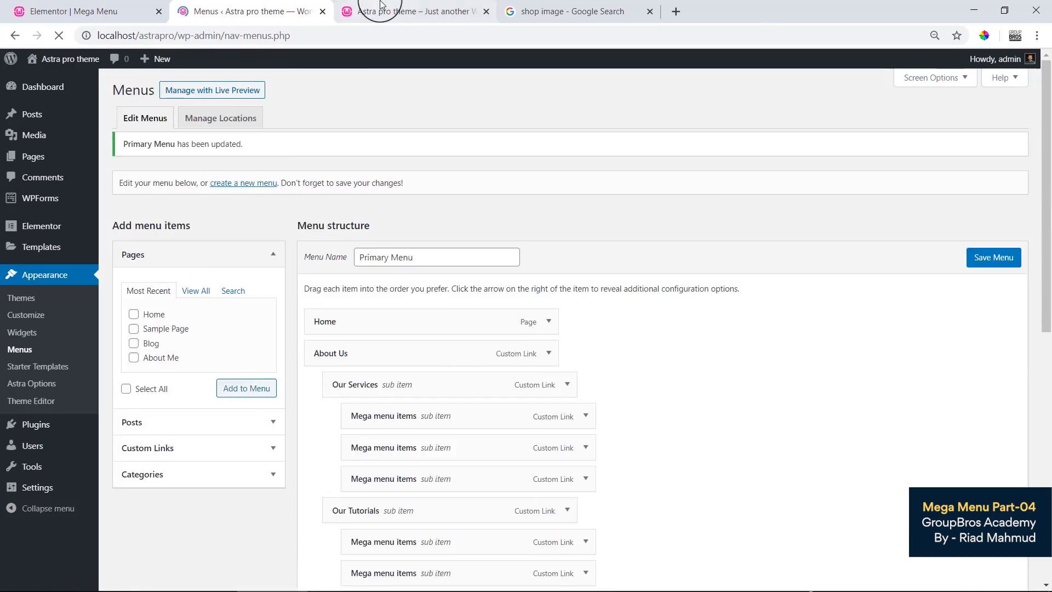
# Reload the site's front end and check the Elementor Mega Menu item in the header.
pyautogui.click(386, 11)
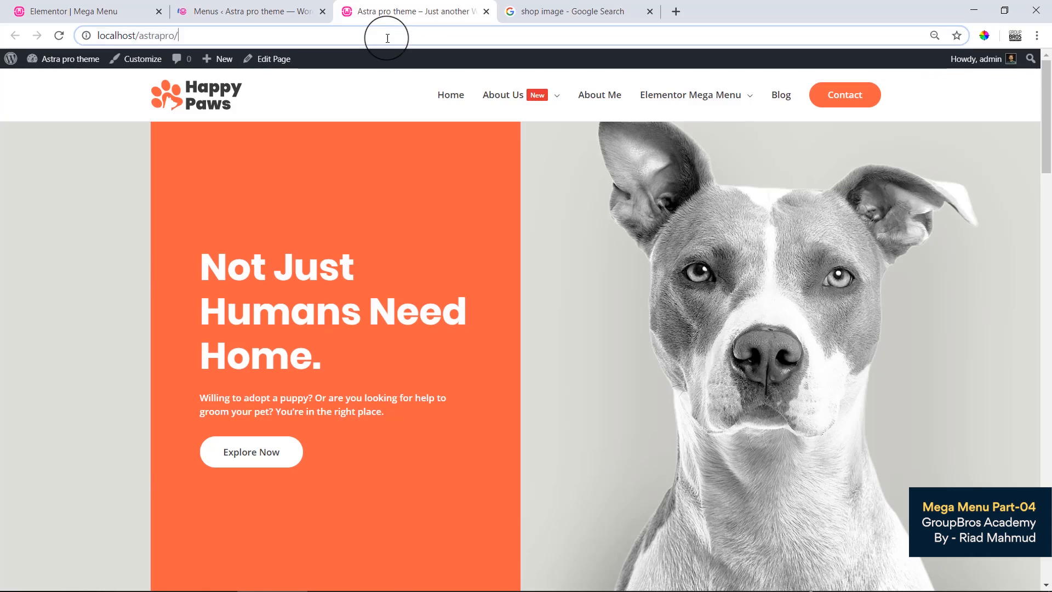
pyautogui.click(387, 36)
pyautogui.press('Return')
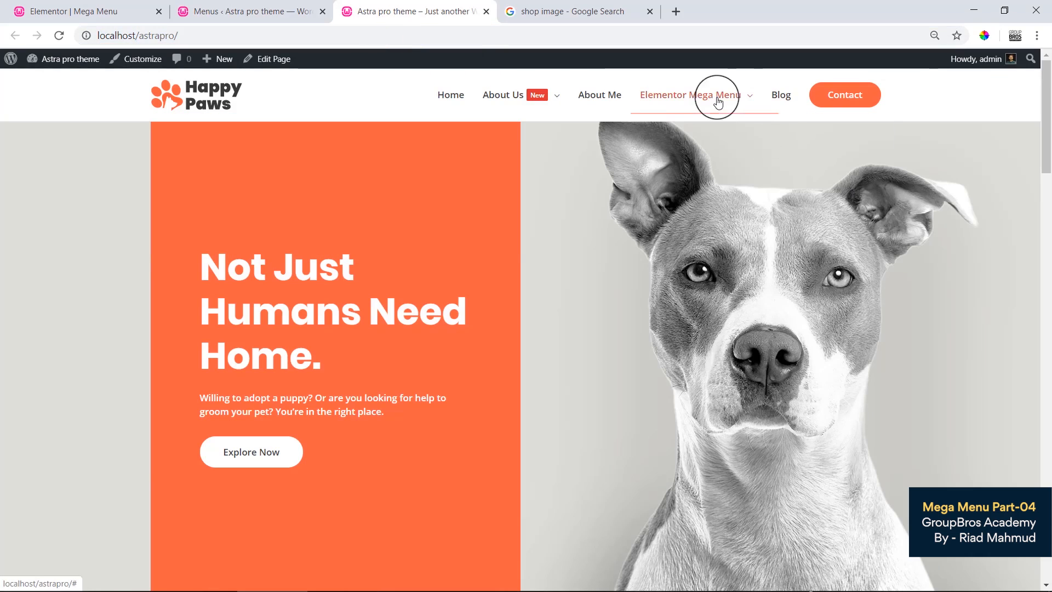
# Back in the menu editor, enable the mega menu for the Elementor Mega Menu item in its Astra menu settings and save the options.
pyautogui.click(211, 11)
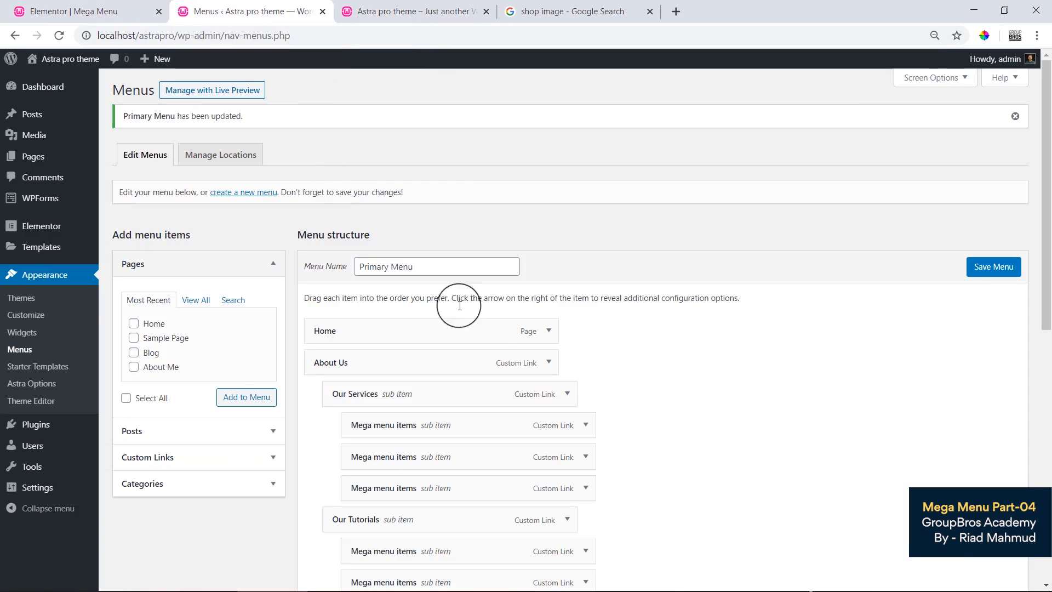
pyautogui.moveTo(1045, 223); pyautogui.dragTo(1045, 406)
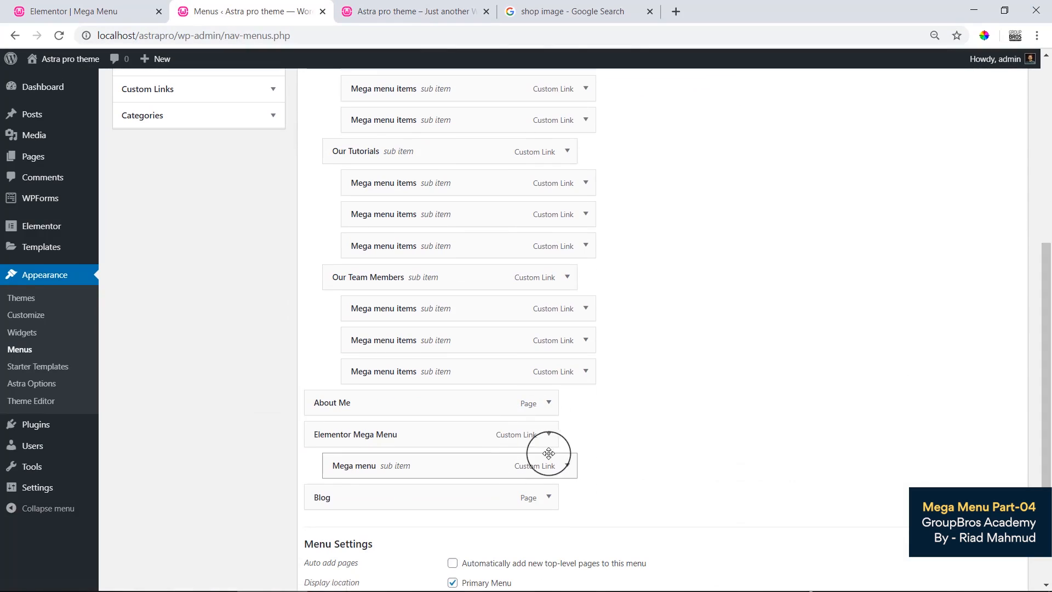
pyautogui.scroll(-2, 663, 416)
pyautogui.click(547, 299)
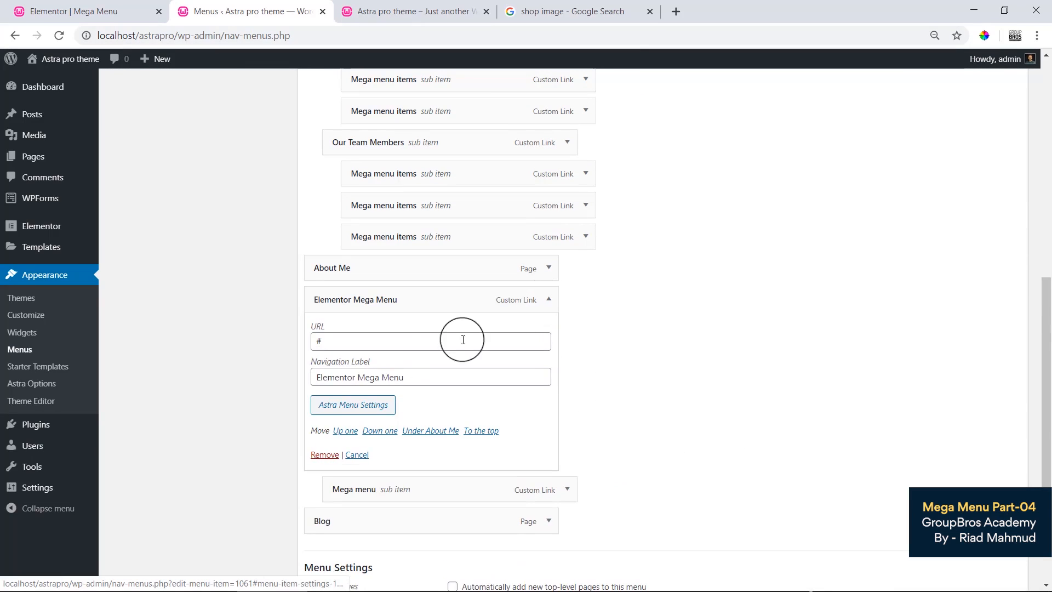
pyautogui.click(354, 408)
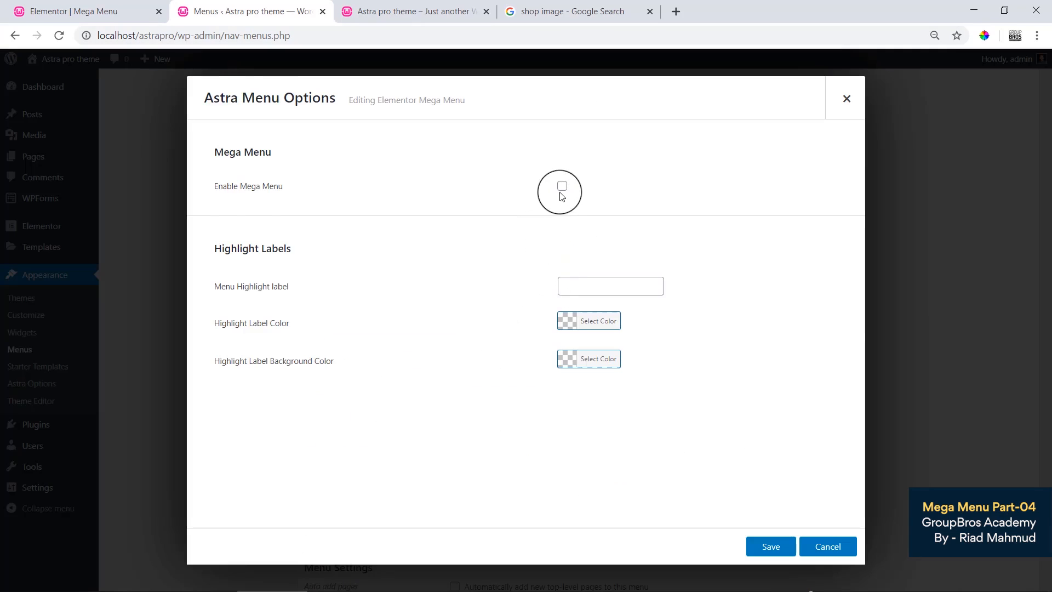
pyautogui.click(561, 187)
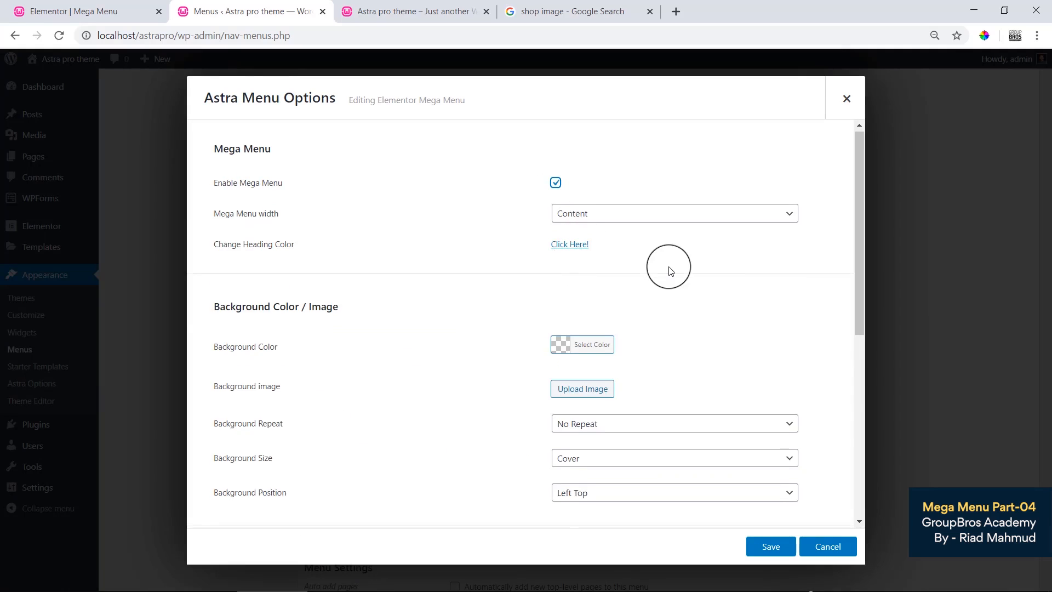
pyautogui.scroll(-6, 671, 296)
pyautogui.click(775, 546)
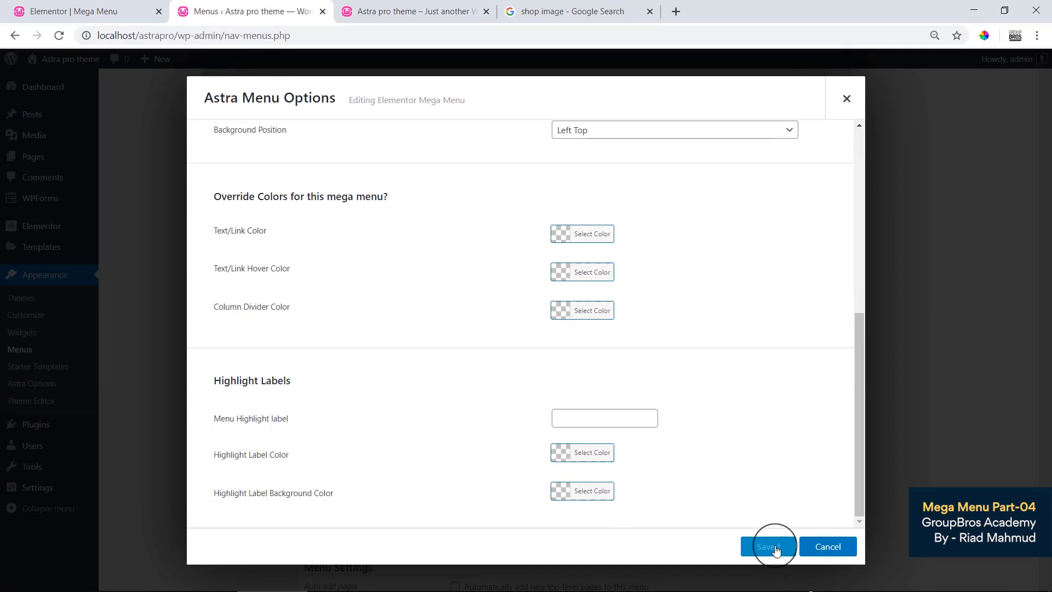
pyautogui.click(825, 545)
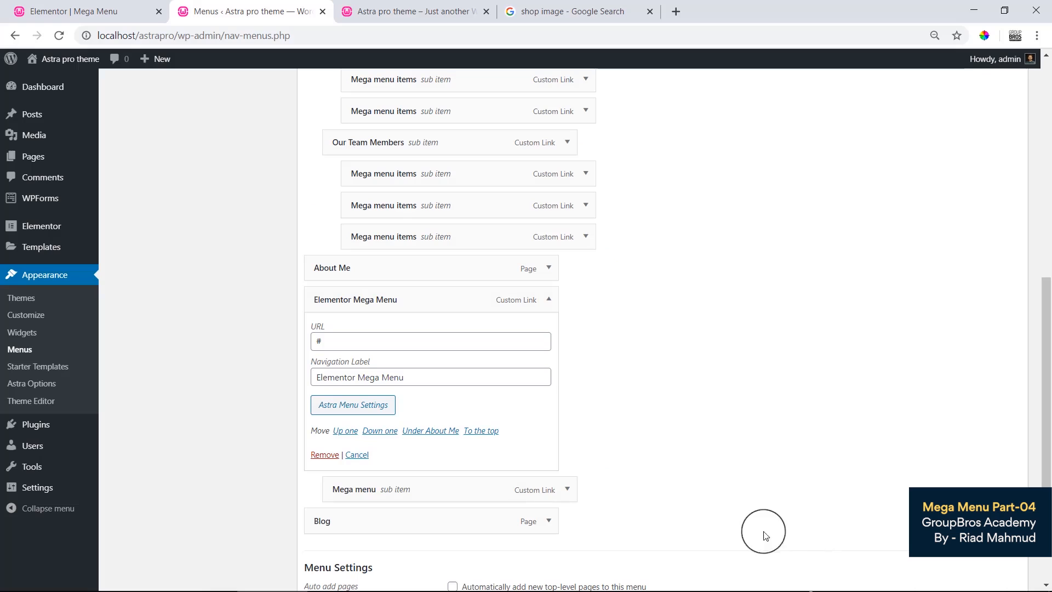
# Open the Astra menu settings of the Mega menu sub item and set its content source to Template.
pyautogui.click(576, 494)
pyautogui.scroll(-4, 584, 486)
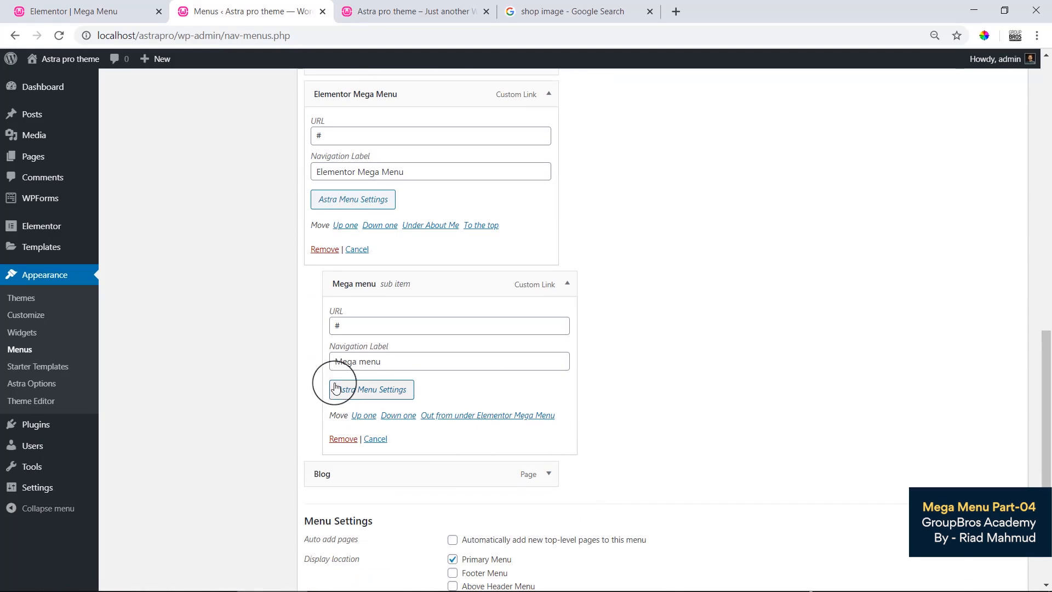
pyautogui.click(336, 388)
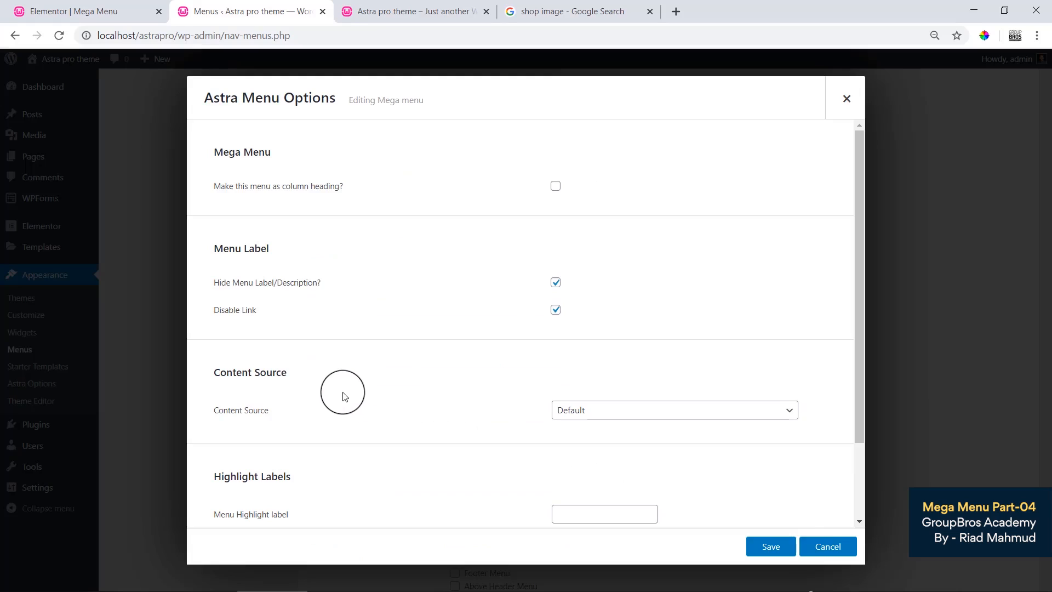
pyautogui.moveTo(221, 374); pyautogui.dragTo(281, 373)
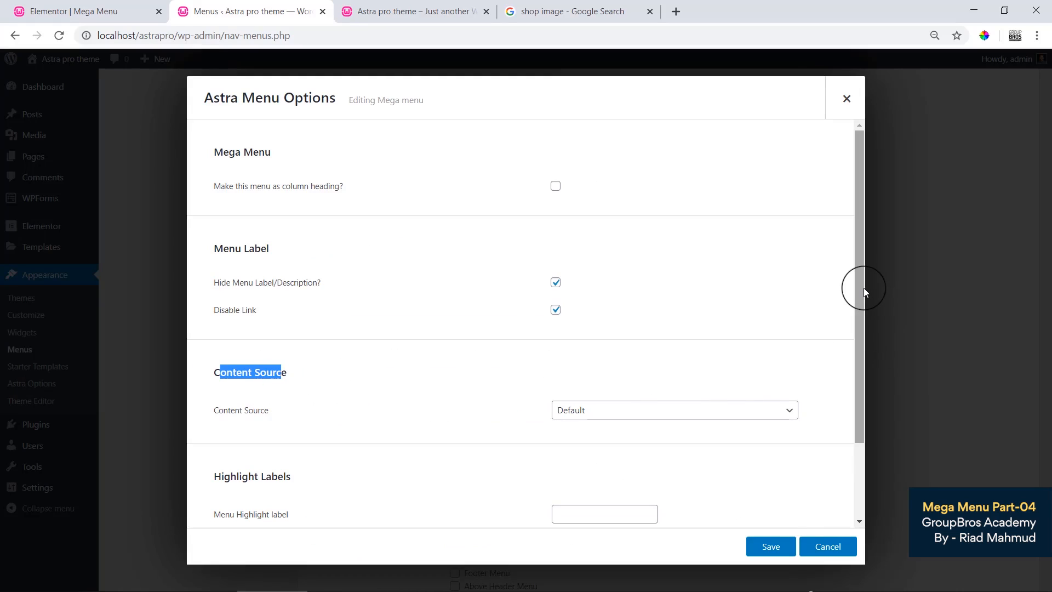
pyautogui.moveTo(863, 288); pyautogui.dragTo(863, 328)
pyautogui.click(604, 365)
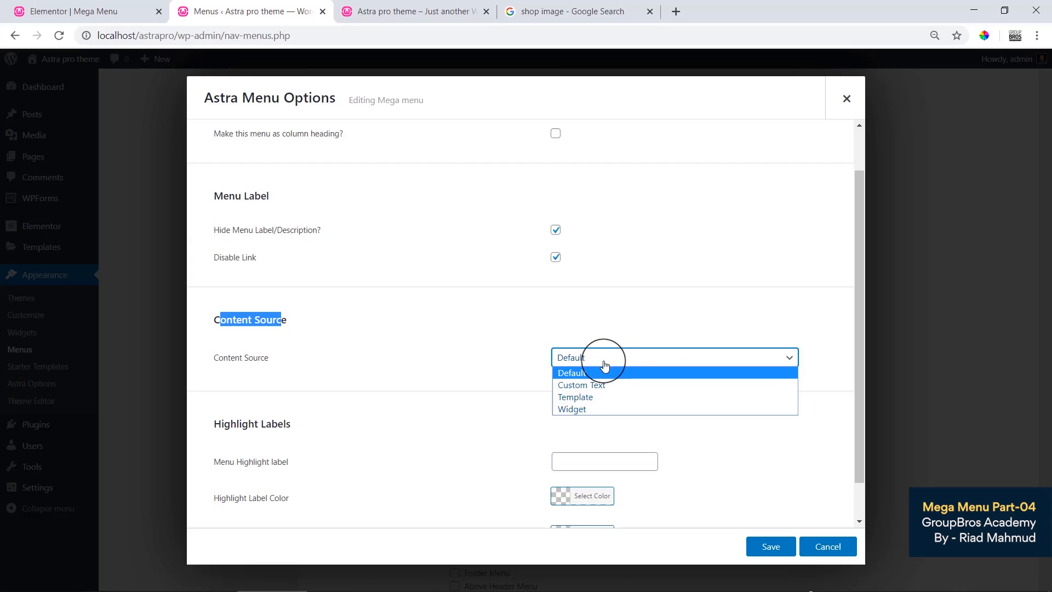
pyautogui.click(584, 397)
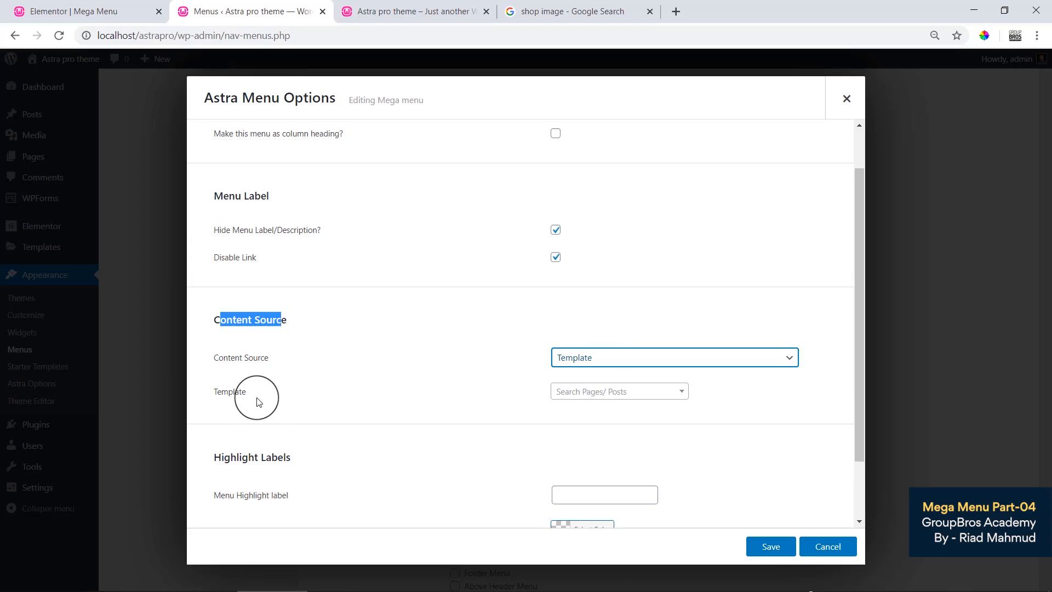
# Search the templates for "mega" and choose the Mega Menu Elementor library template for the sub item.
pyautogui.click(257, 399)
pyautogui.click(561, 393)
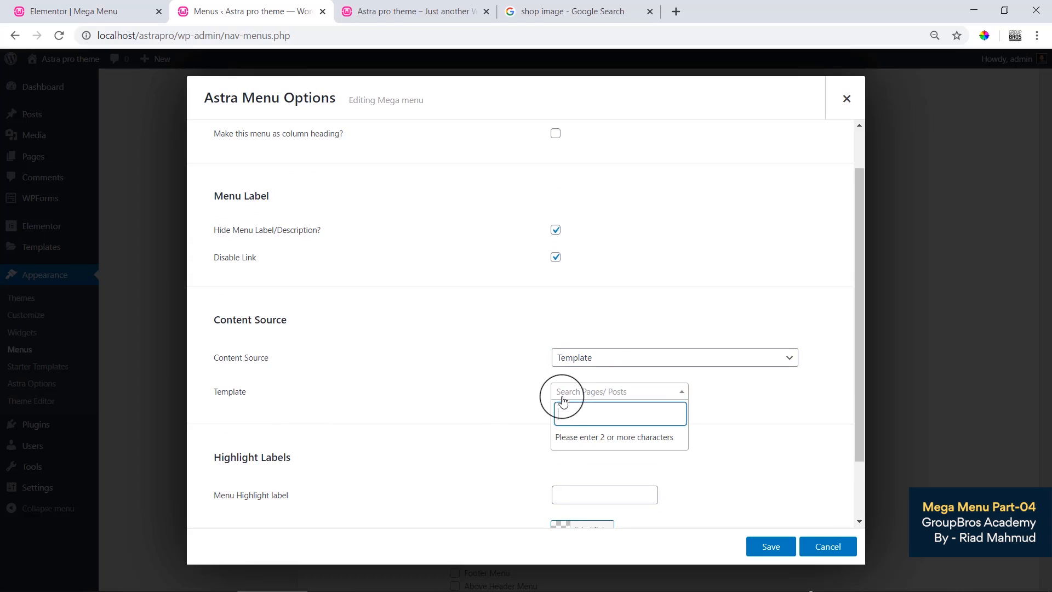
pyautogui.write('me')
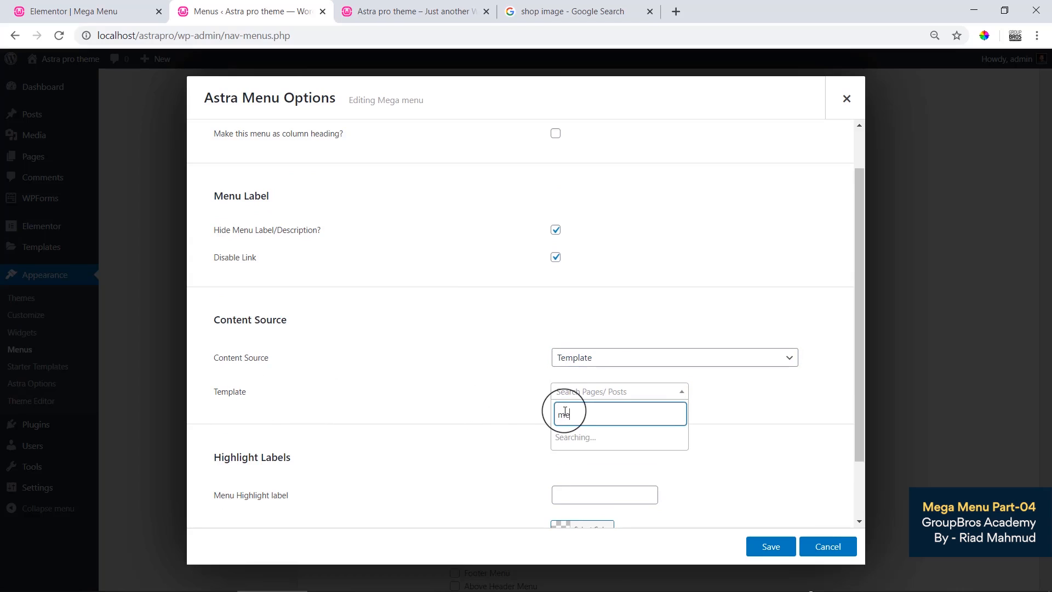
pyautogui.write('ga')
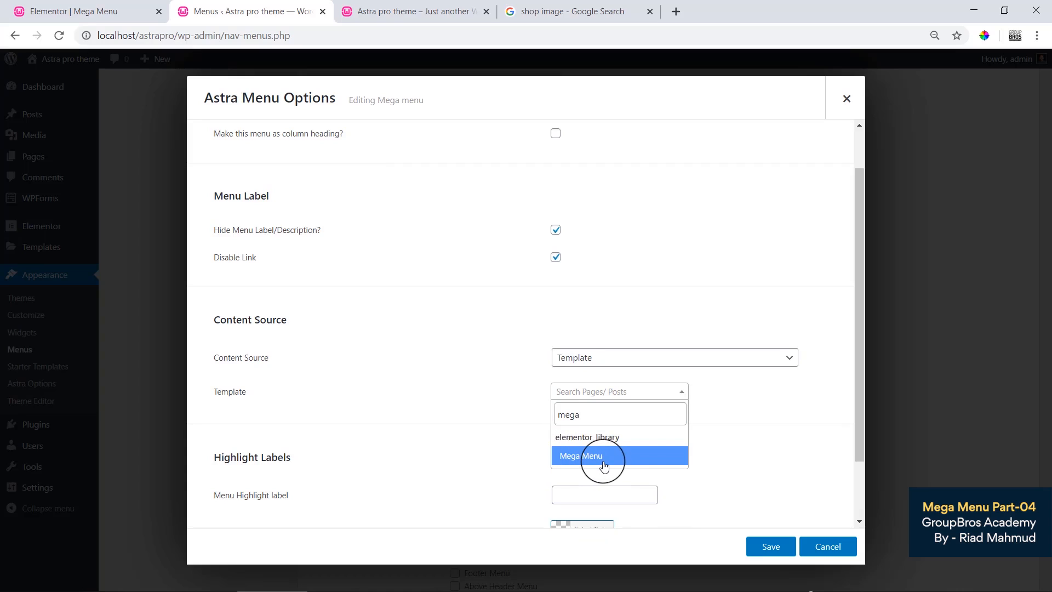
pyautogui.click(605, 465)
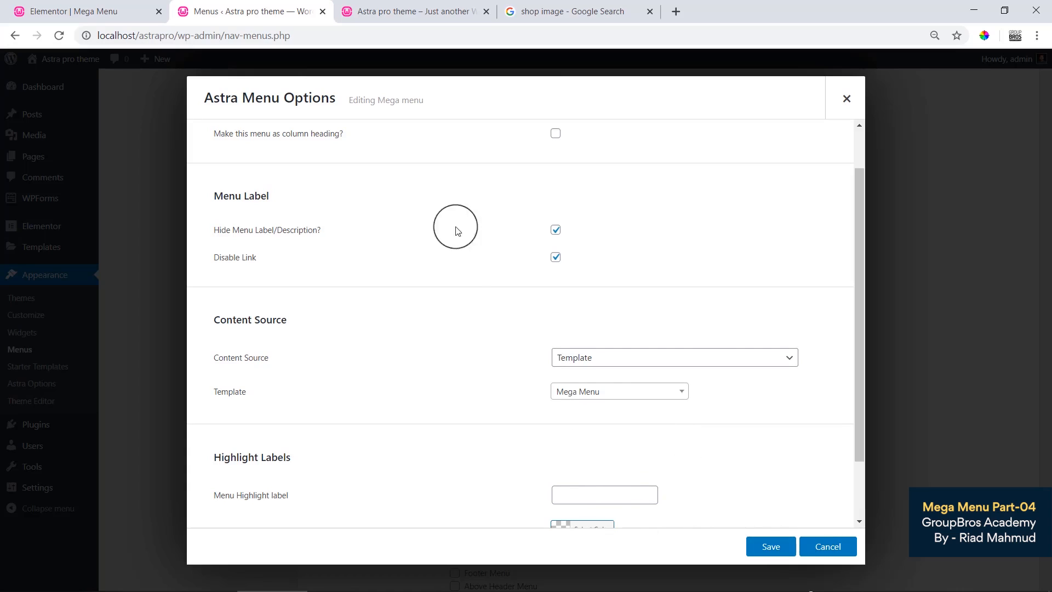
# Switch to the site's front end, reload it, and inspect the Elementor Mega Menu dropdown in the header.
pyautogui.click(445, 18)
pyautogui.click(450, 36)
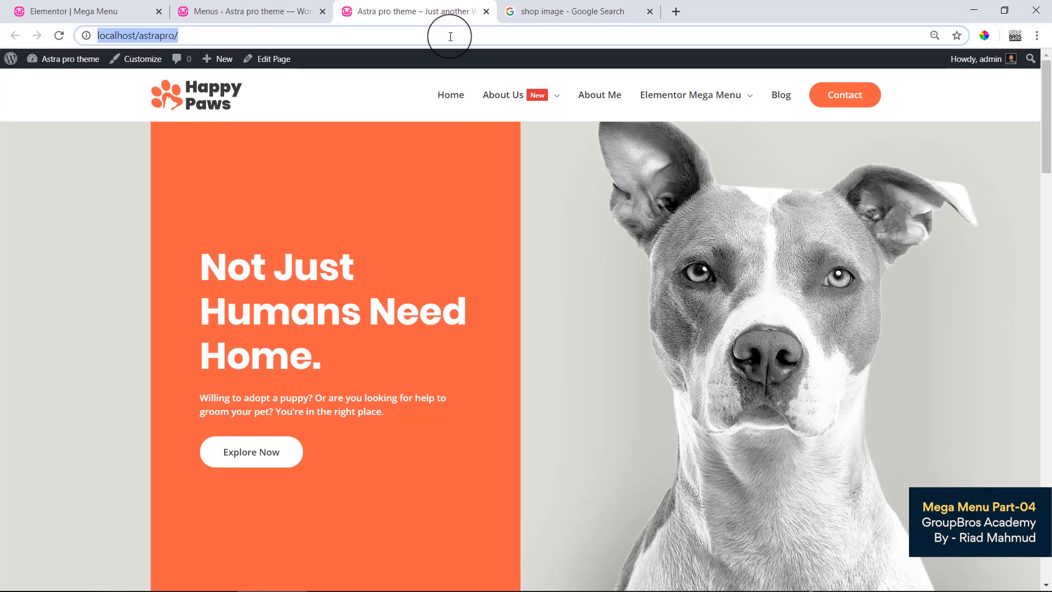
pyautogui.press('Return')
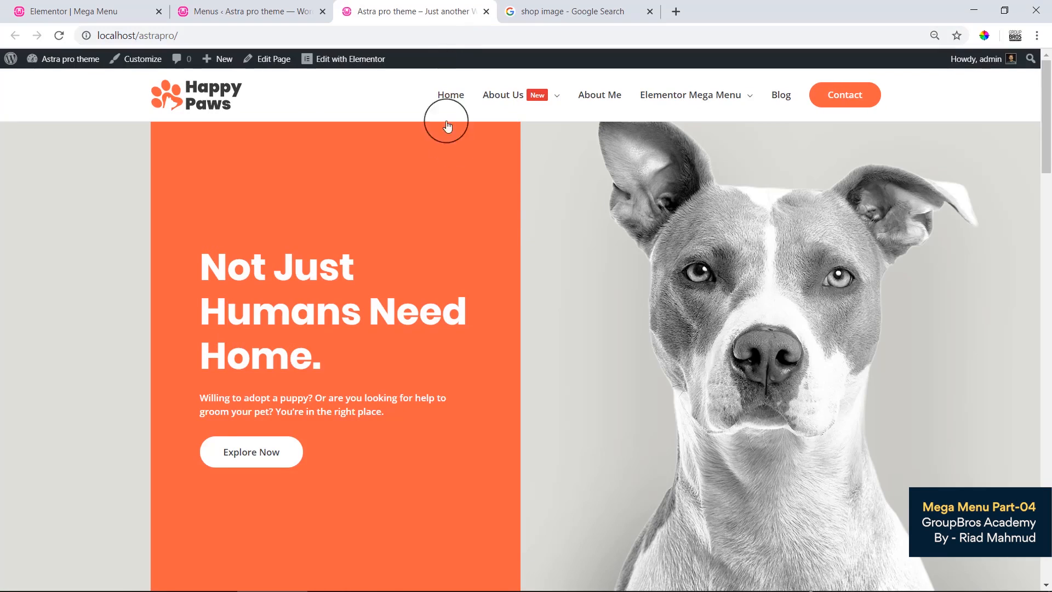
pyautogui.moveTo(662, 102)
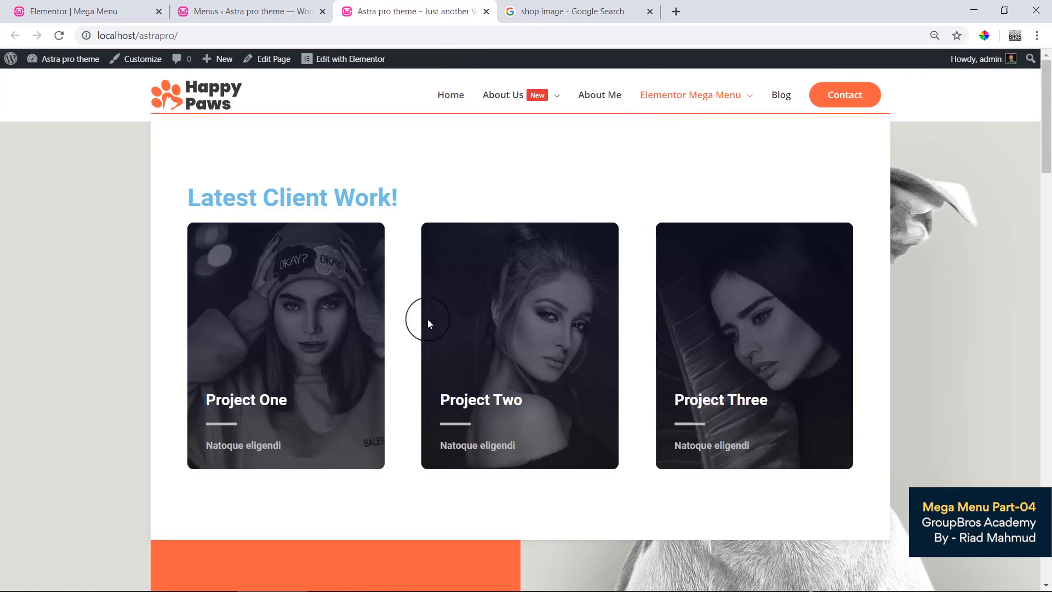
pyautogui.moveTo(200, 197); pyautogui.dragTo(405, 197)
pyautogui.click(402, 188)
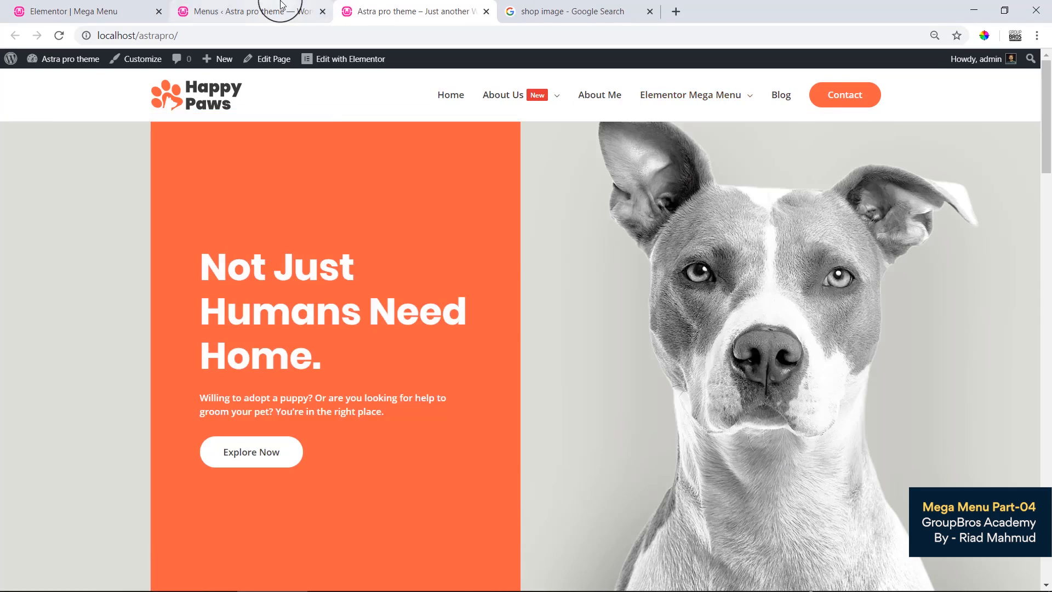
# Return to the menu editor, save and close the Mega menu sub item's Astra options, and collapse the expanded menu items.
pyautogui.click(274, 11)
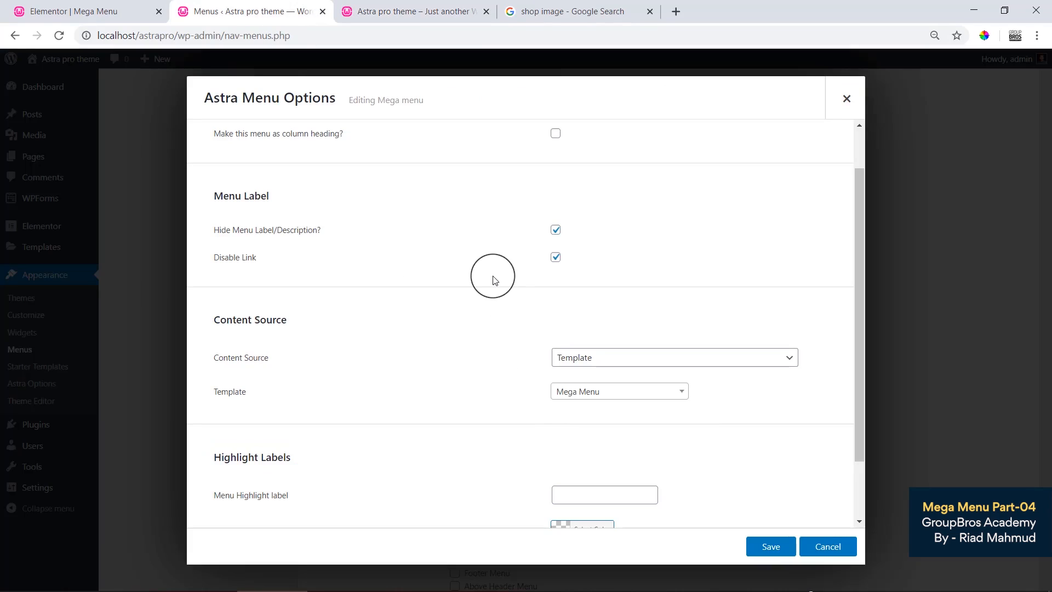
pyautogui.scroll(1, 496, 281)
pyautogui.click(782, 550)
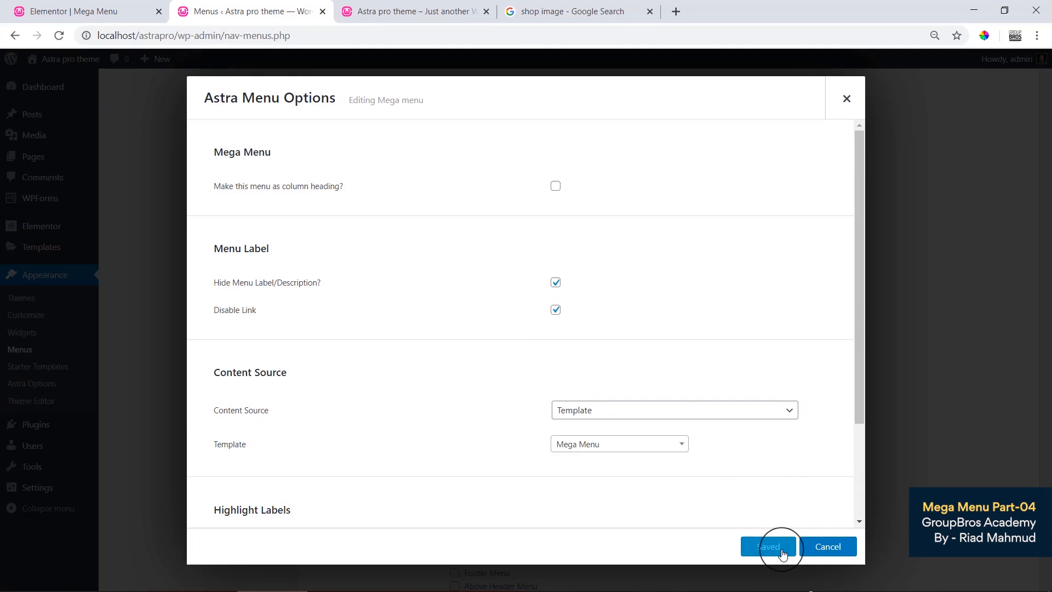
pyautogui.click(815, 547)
pyautogui.click(563, 282)
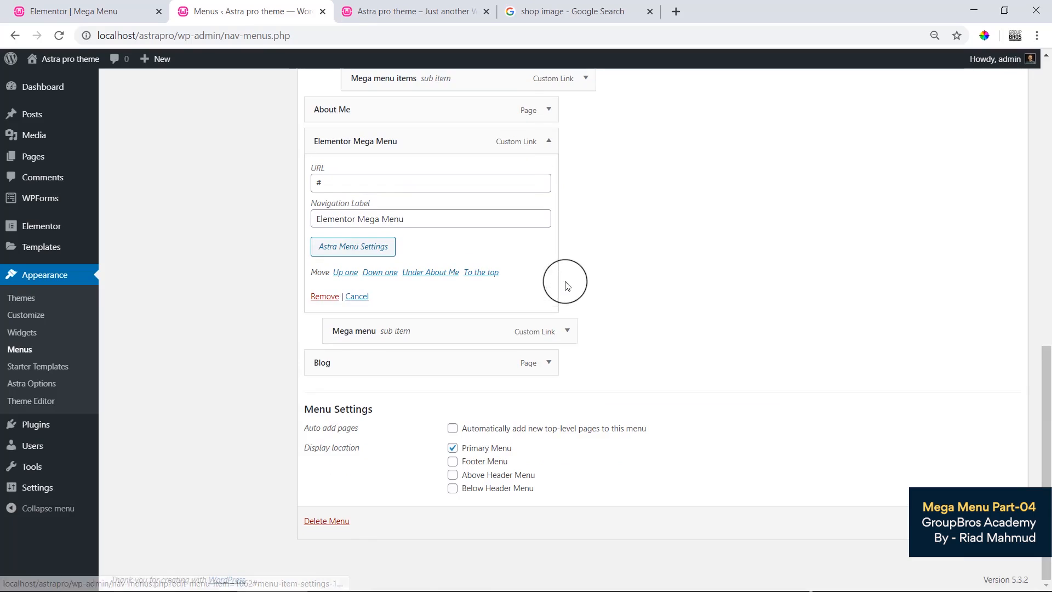
pyautogui.click(553, 142)
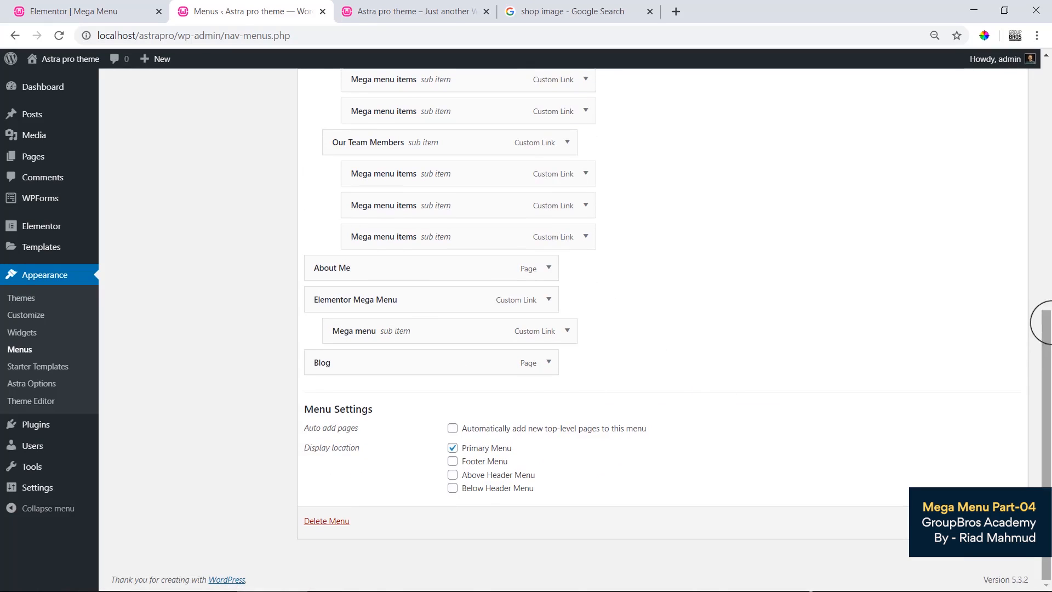
# Reopen the Elementor Mega Menu item's Astra menu settings, keep Enable Mega Menu checked, and save and close the options.
pyautogui.scroll(1, 1047, 322)
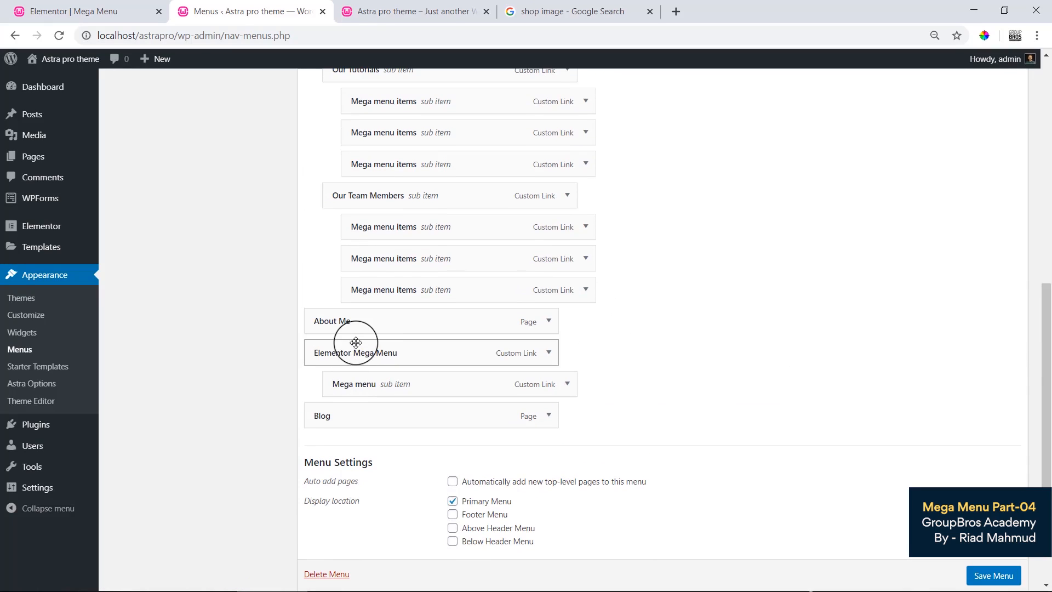
pyautogui.click(546, 353)
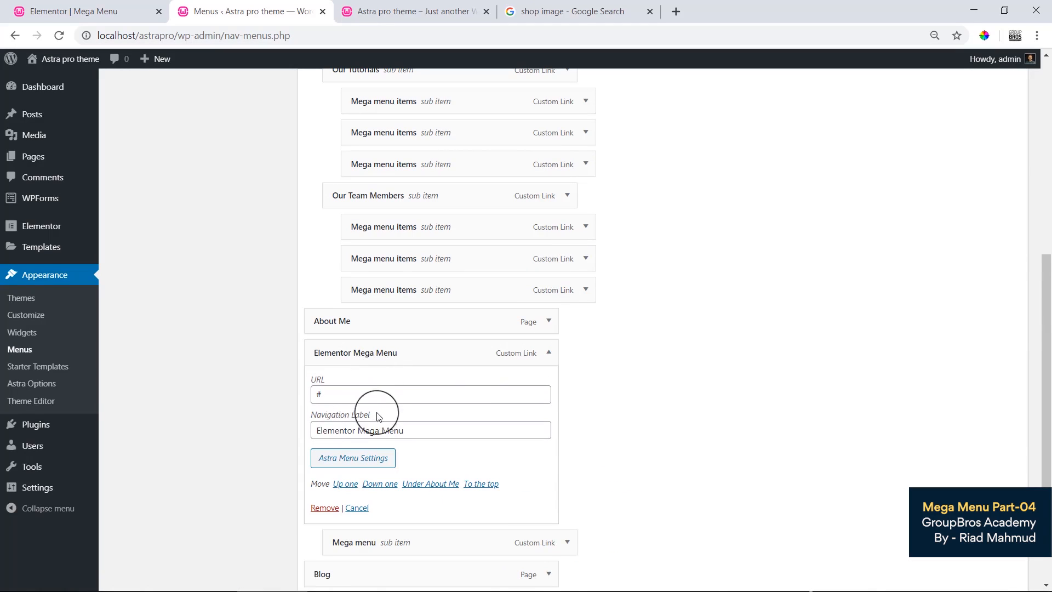
pyautogui.click(347, 459)
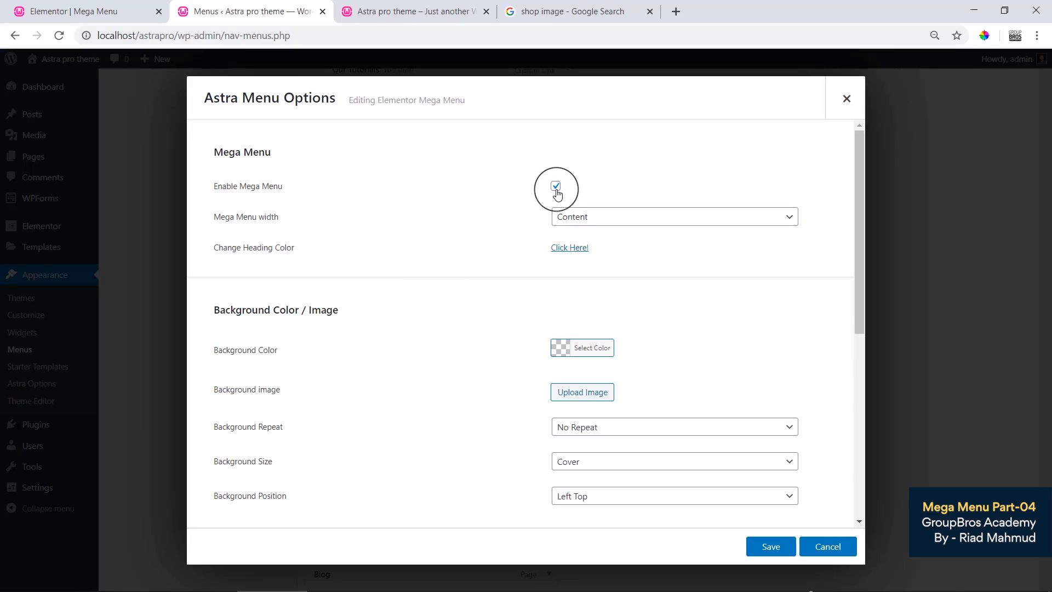
pyautogui.click(556, 186)
pyautogui.click(561, 187)
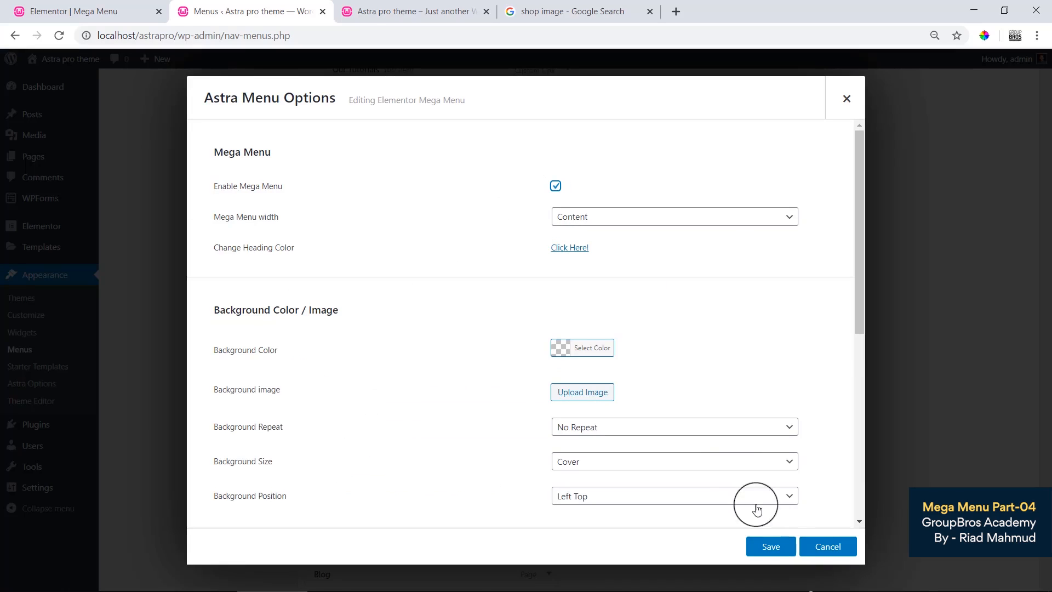
pyautogui.click(778, 547)
pyautogui.click(827, 546)
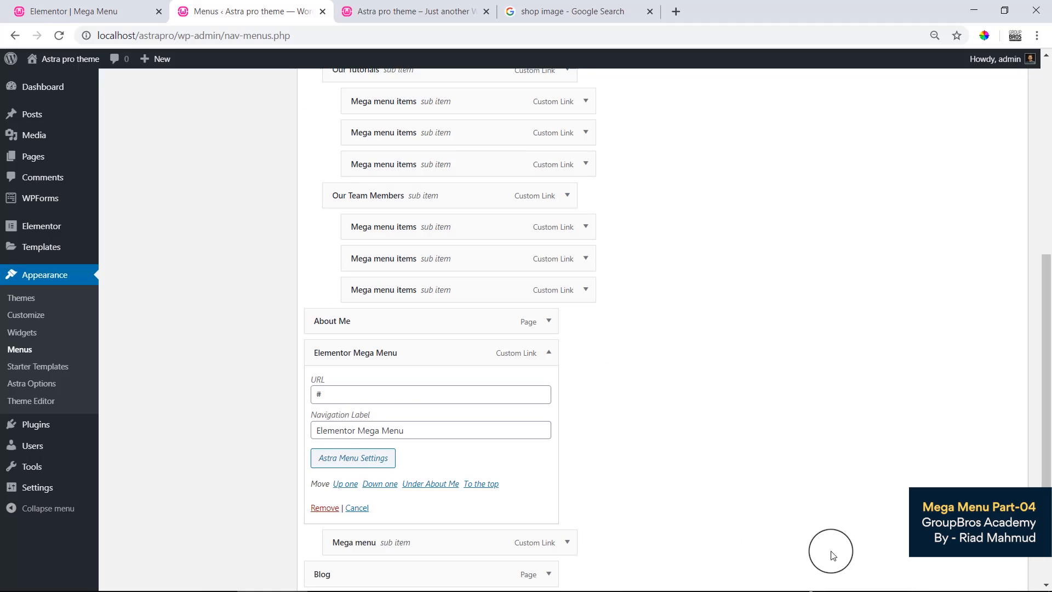
# Reopen the Mega menu sub item's Astra settings, review the hidden menu label option, and reselect Template as content source.
pyautogui.scroll(-4, 618, 439)
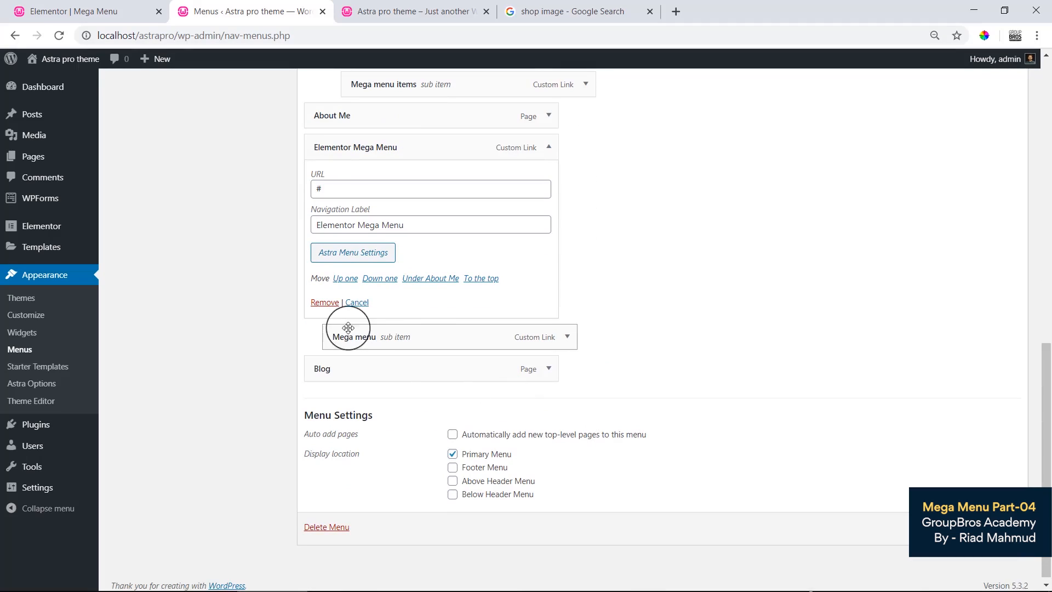
pyautogui.click(567, 337)
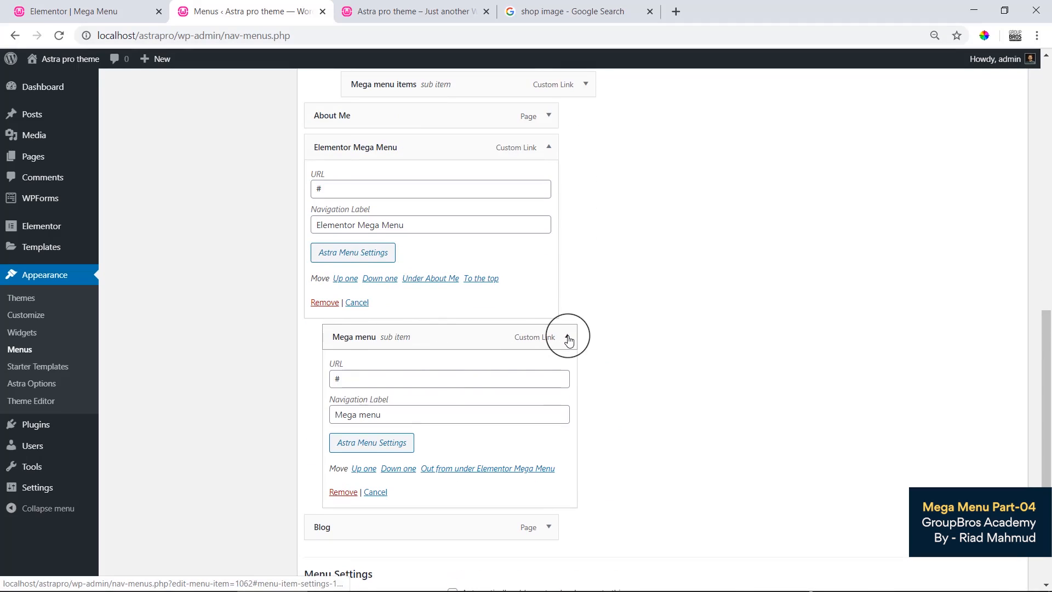
pyautogui.click(399, 441)
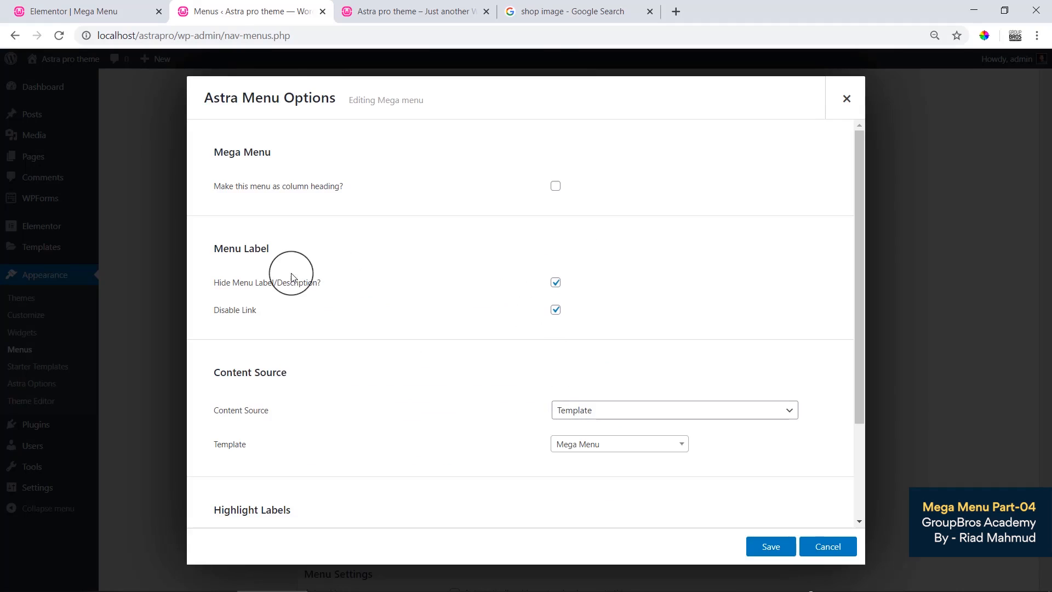
pyautogui.moveTo(221, 285); pyautogui.dragTo(348, 289)
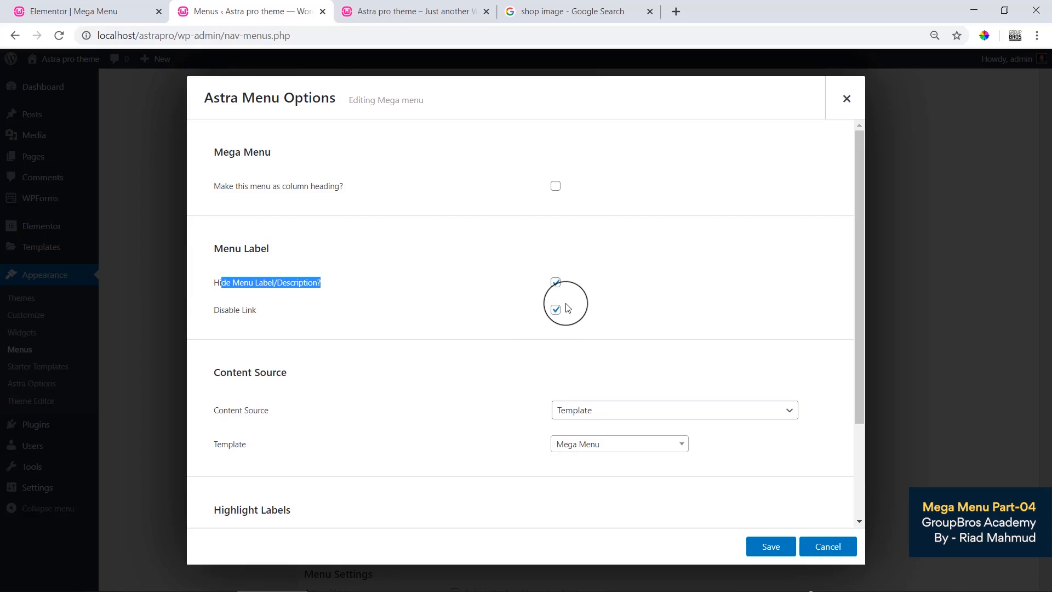
pyautogui.click(237, 413)
pyautogui.moveTo(238, 413); pyautogui.dragTo(606, 409)
pyautogui.click(606, 410)
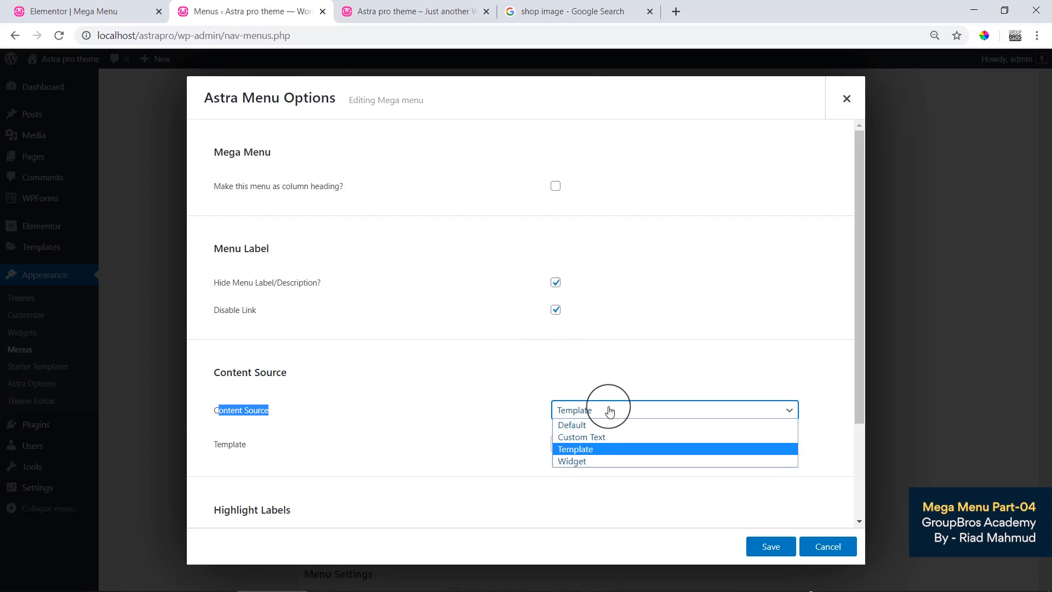
pyautogui.click(585, 447)
# Review the sub item's template choice, keep Mega Menu selected, and save and close its Astra options.
pyautogui.click(219, 435)
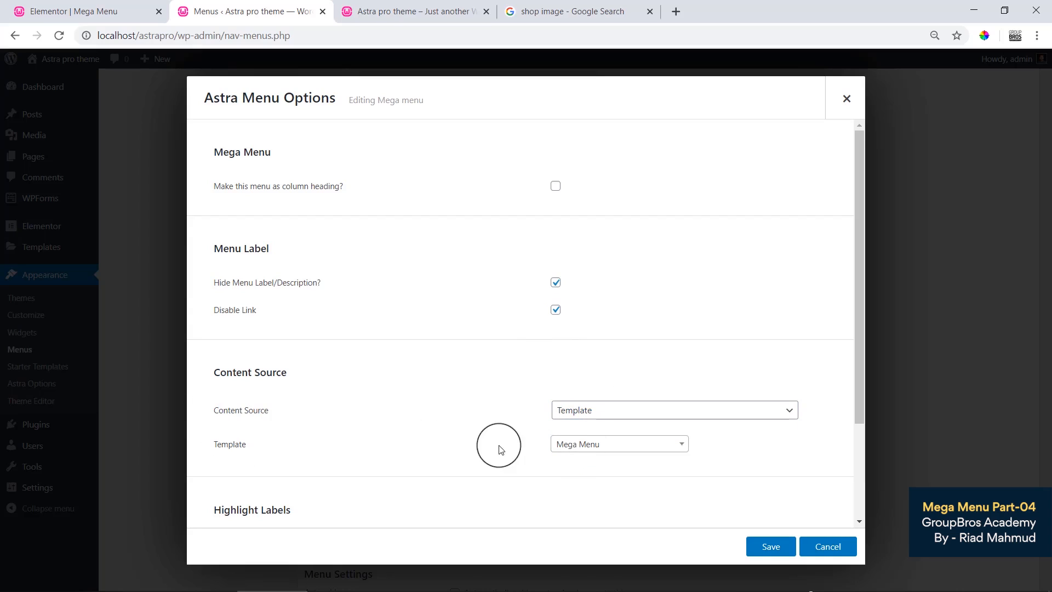
pyautogui.click(568, 451)
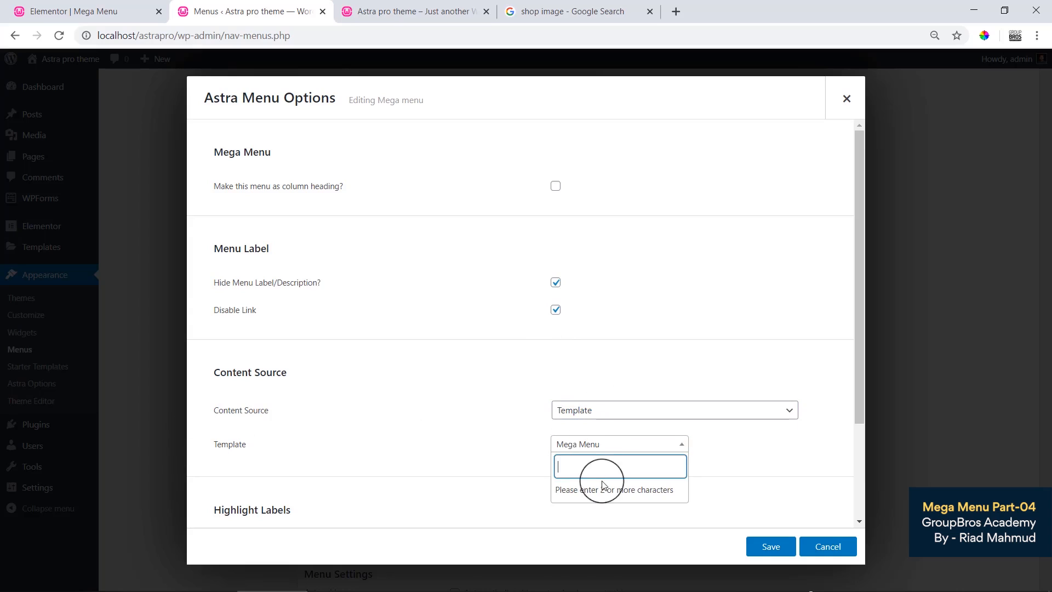
pyautogui.click(498, 449)
pyautogui.scroll(-3, 716, 461)
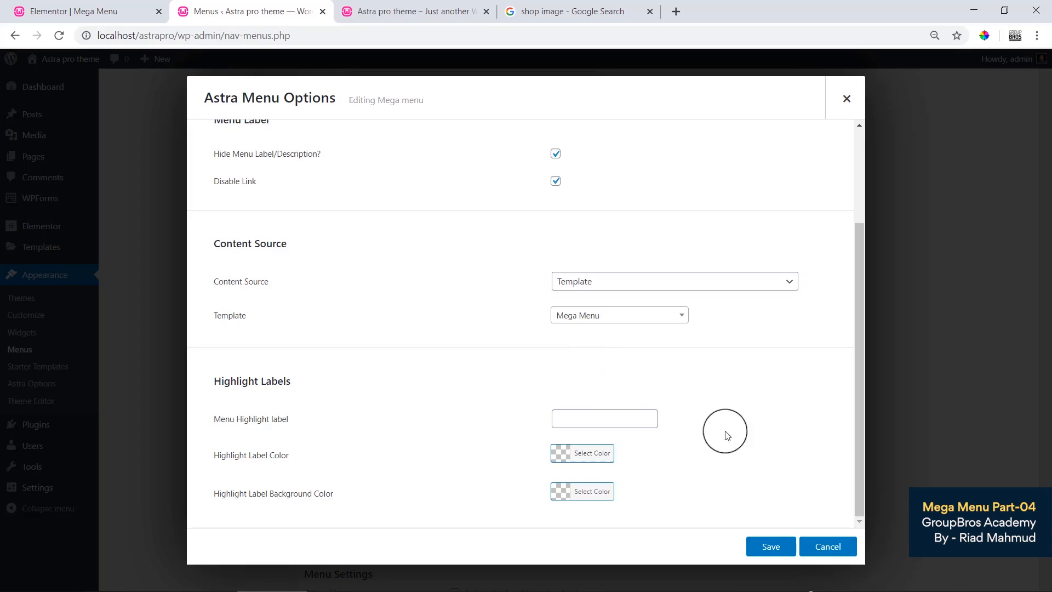
pyautogui.click(769, 546)
pyautogui.click(813, 548)
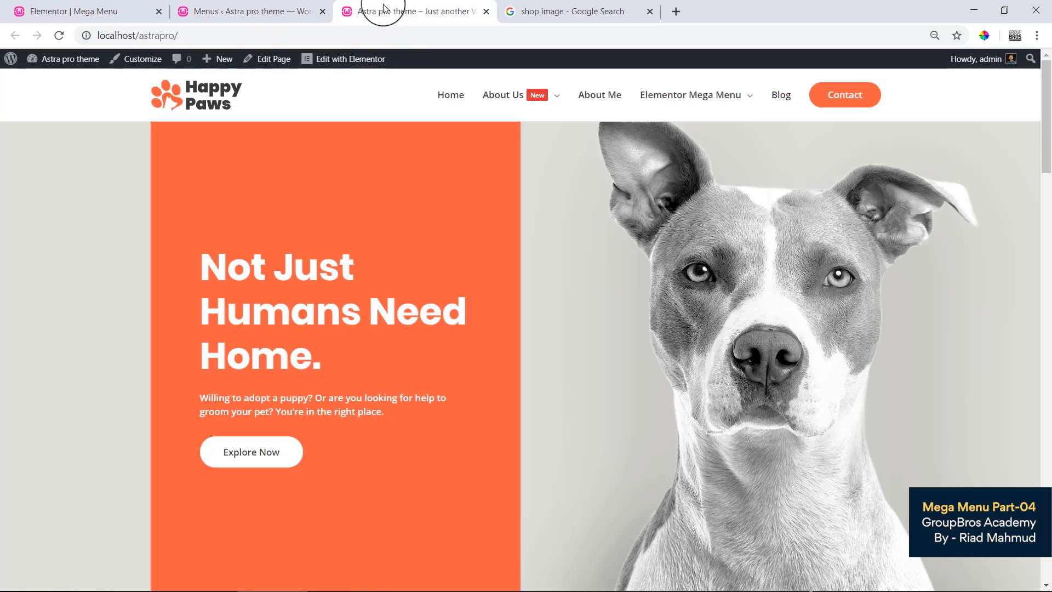
# Switch to the site's front end, reload the page, and check the template content in the Elementor Mega Menu dropdown.
pyautogui.click(369, 11)
pyautogui.rightClick(426, 186)
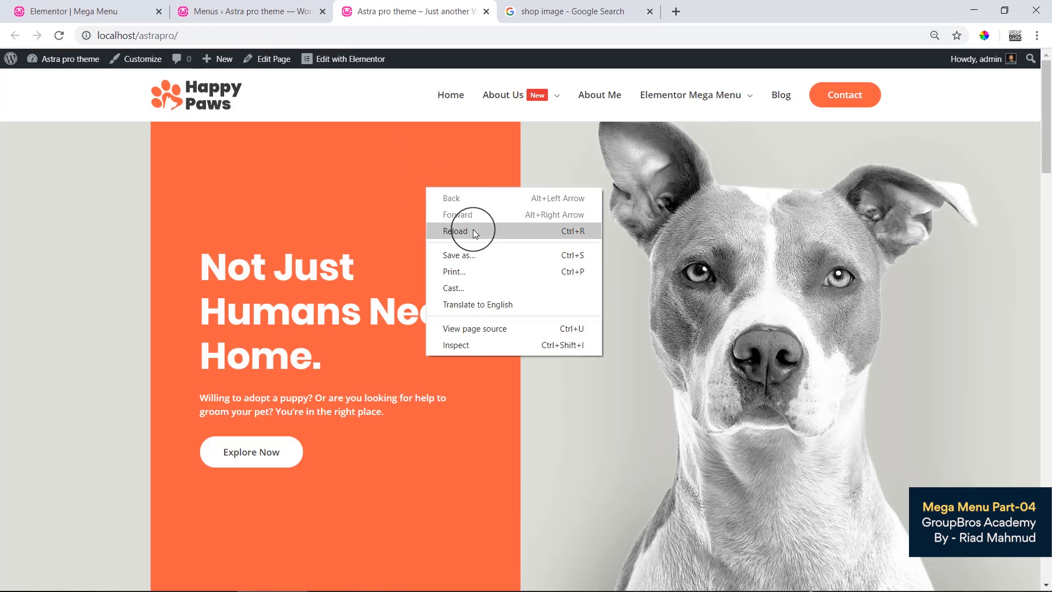
pyautogui.click(473, 229)
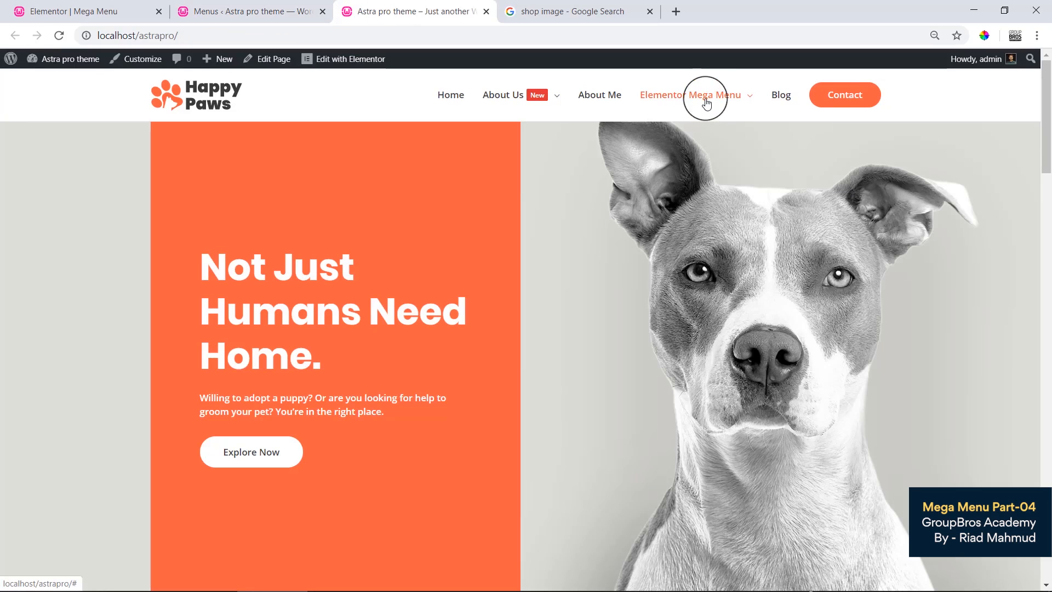
pyautogui.moveTo(718, 85)
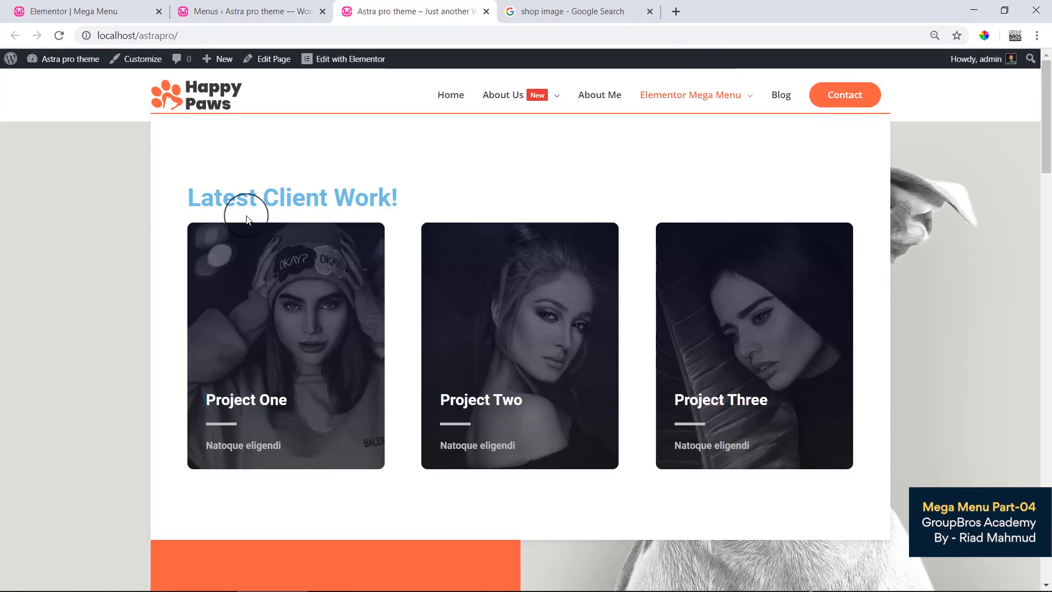
pyautogui.moveTo(205, 202); pyautogui.dragTo(482, 310)
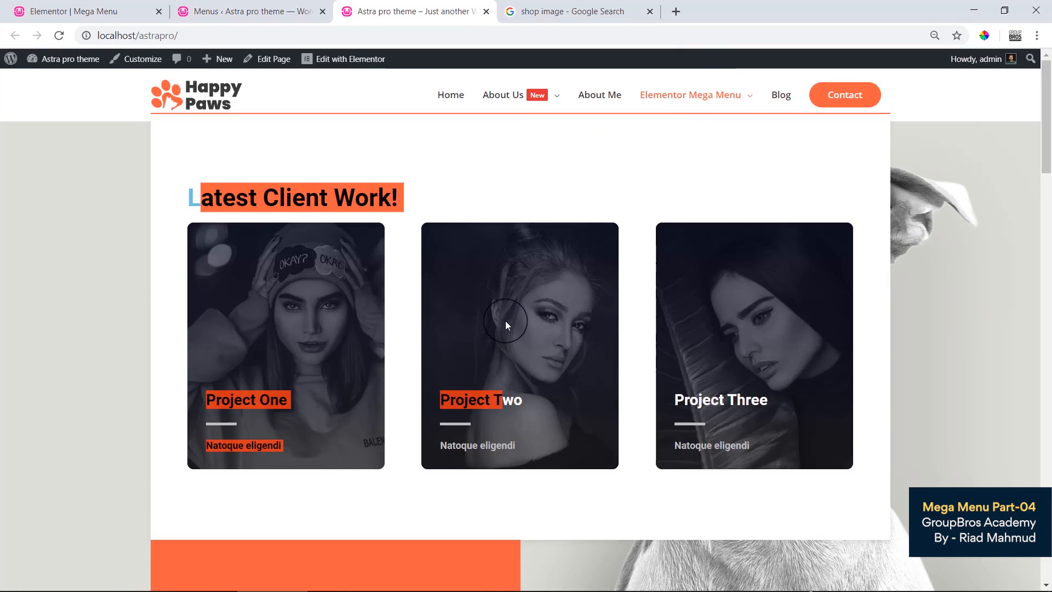
pyautogui.click(505, 321)
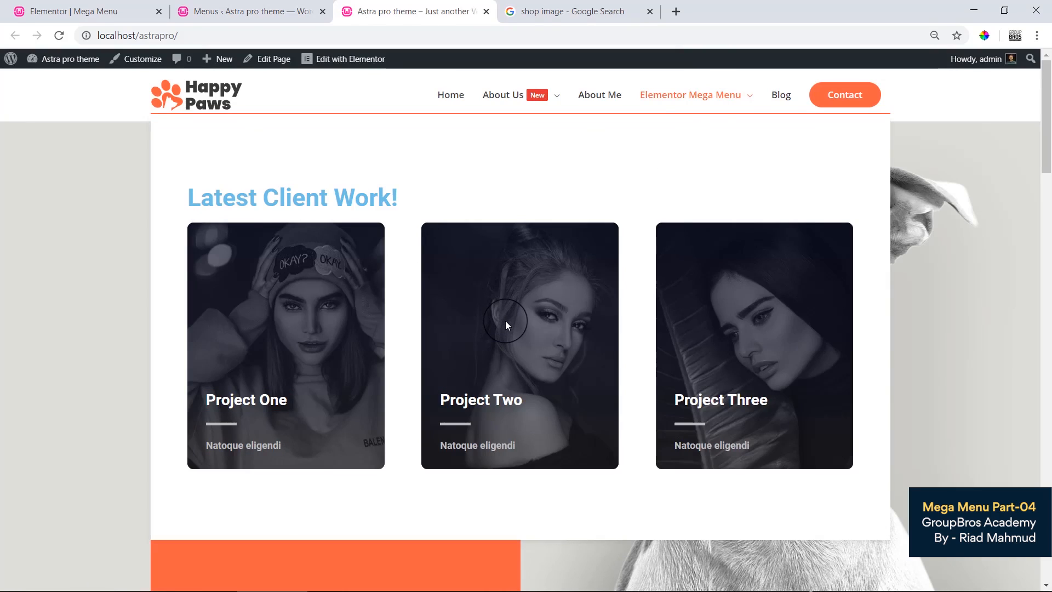